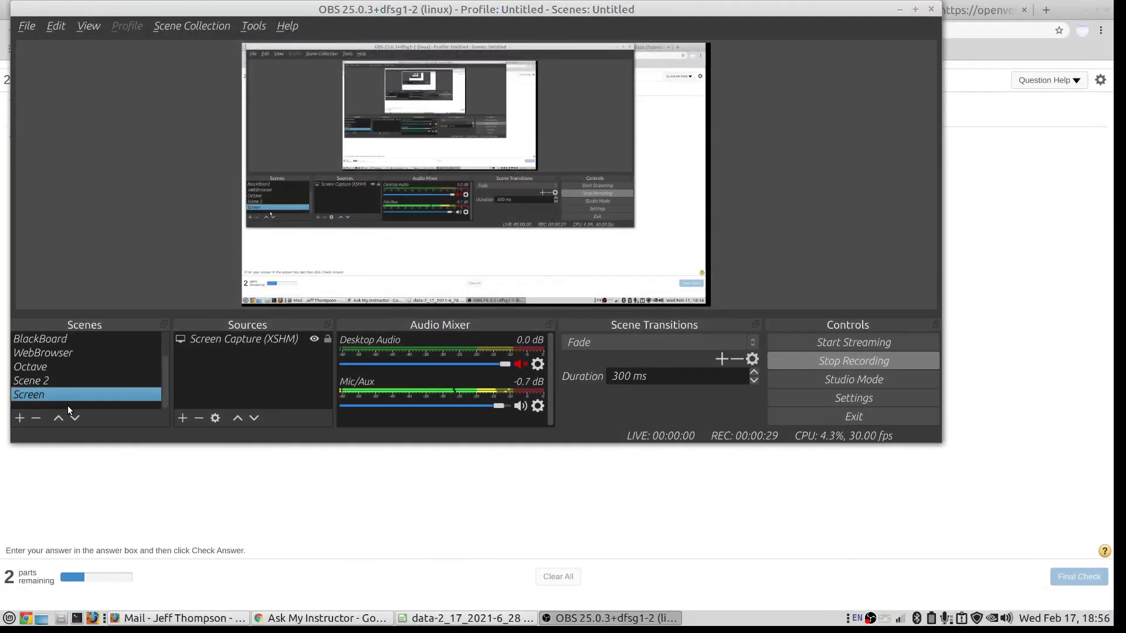
Export the exercise's pitcher heights and ages data table to Excel format and open the downloaded file in LibreOffice Calc.
{"action": "left_click", "coordinate": [64, 487]}
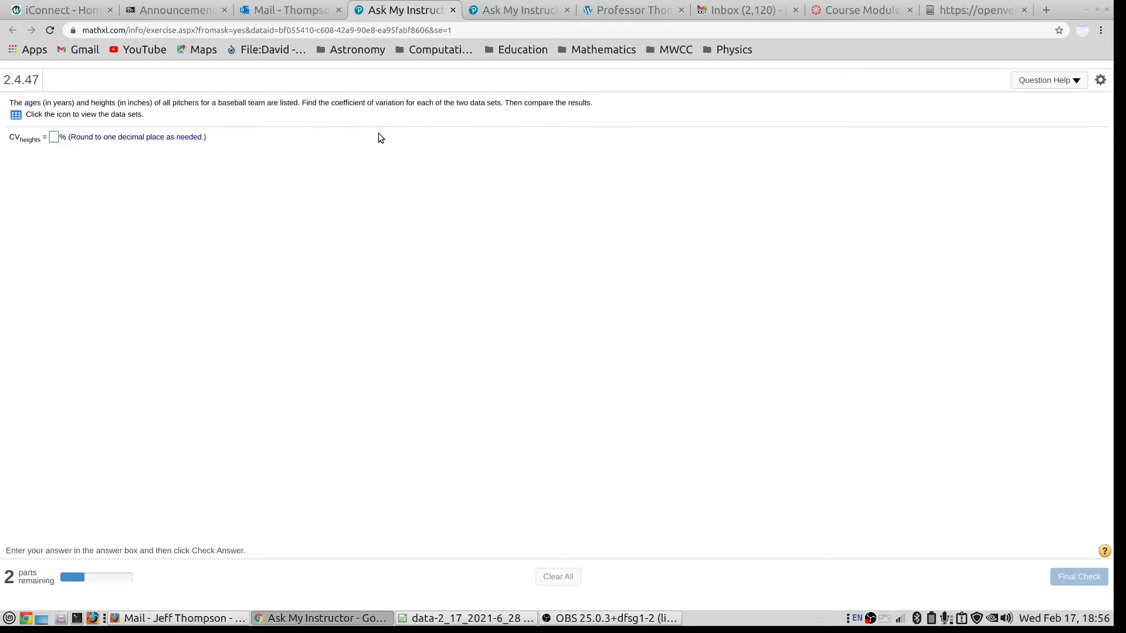
{"action": "left_click", "coordinate": [16, 116]}
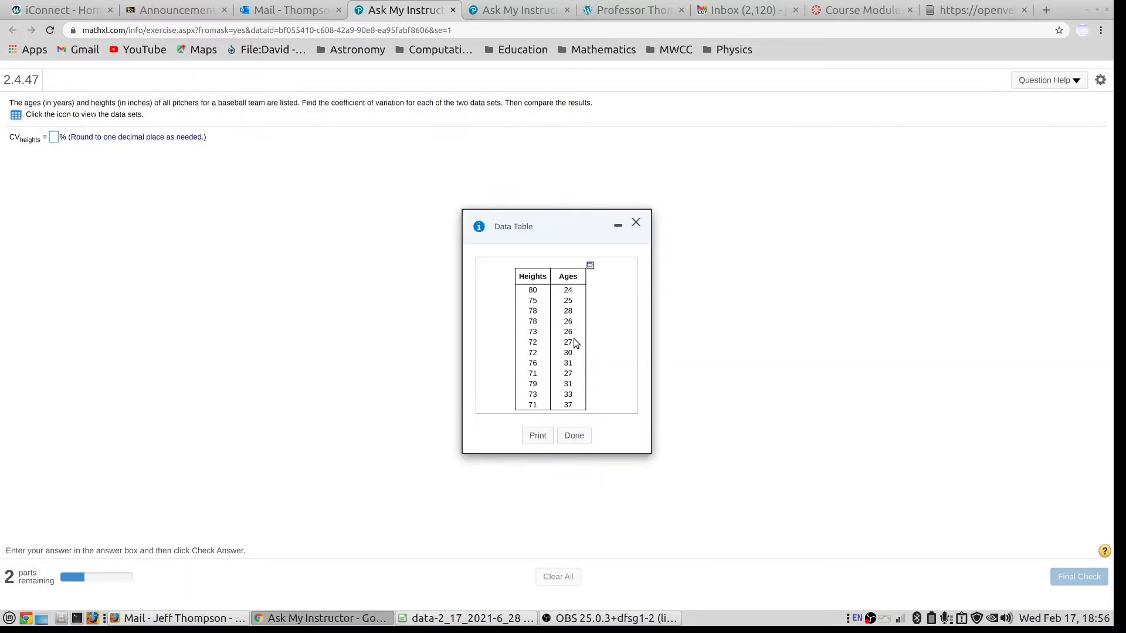
{"action": "left_click", "coordinate": [590, 267]}
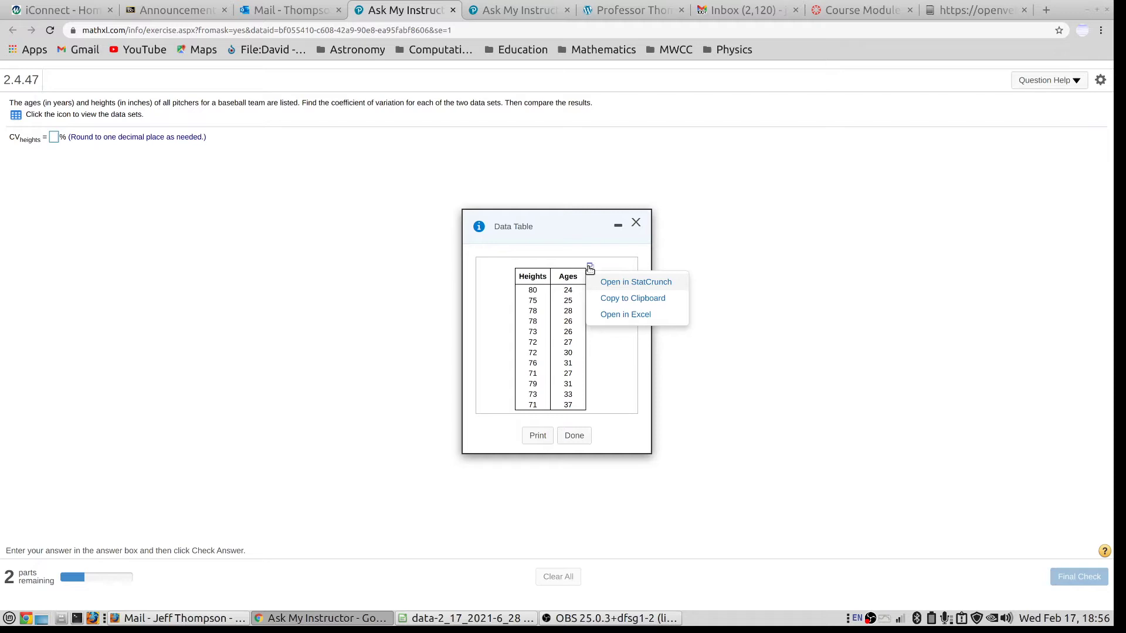
{"action": "left_click", "coordinate": [604, 316]}
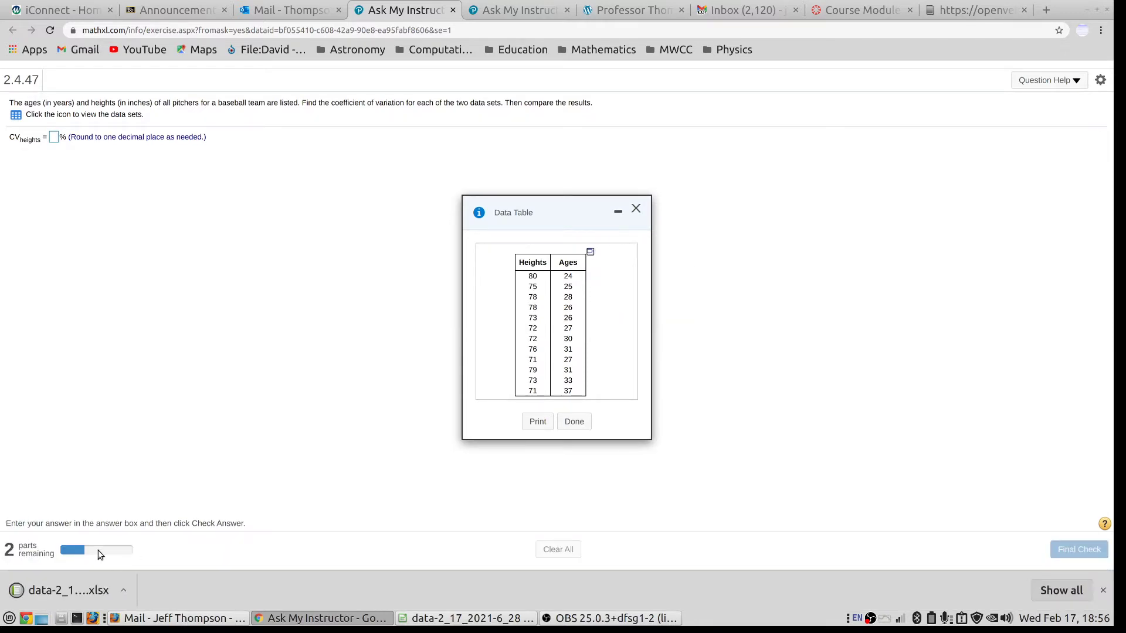
{"action": "left_click", "coordinate": [58, 590]}
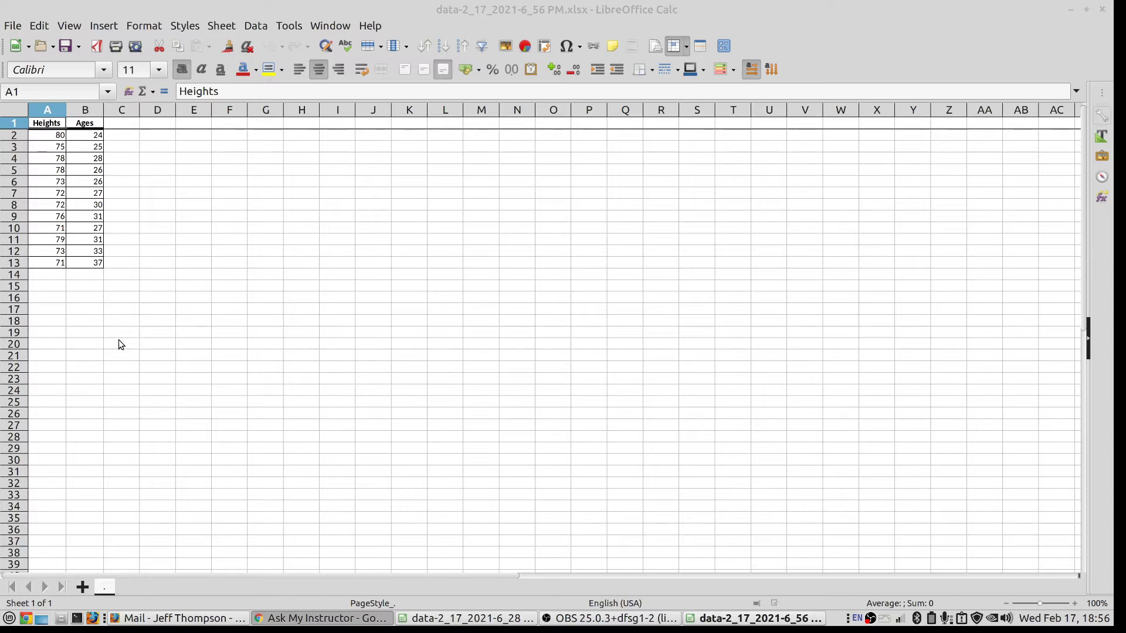
Widen the Heights column to about 2.20 inches and make the Ages column wider as well.
{"action": "left_click", "coordinate": [42, 273]}
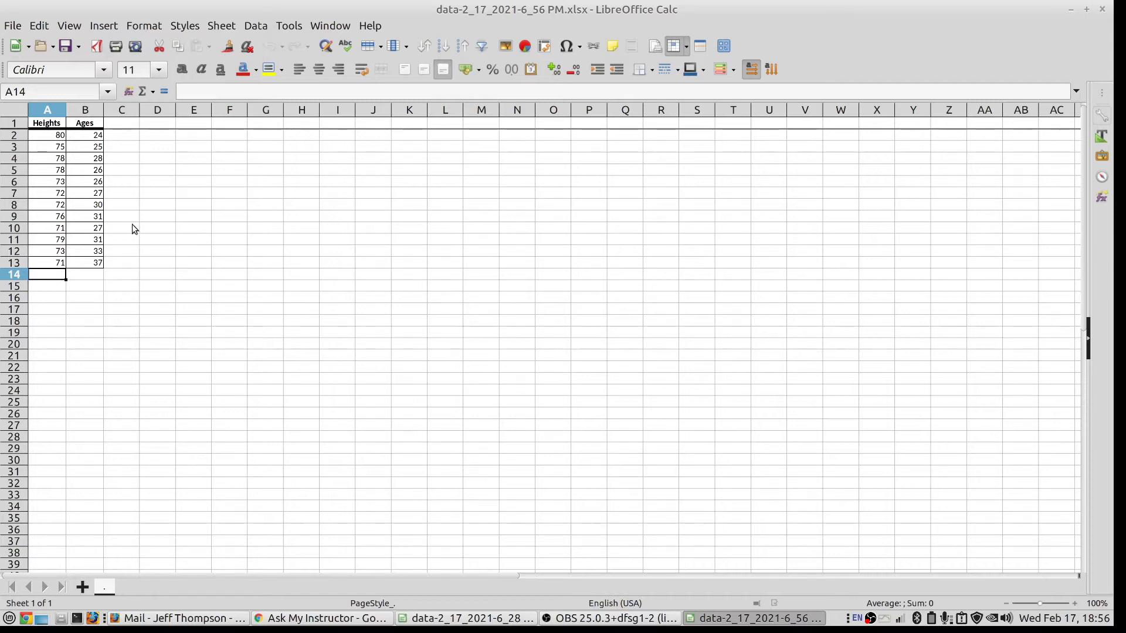
{"action": "left_click_drag", "start_coordinate": [67, 109], "coordinate": [288, 110]}
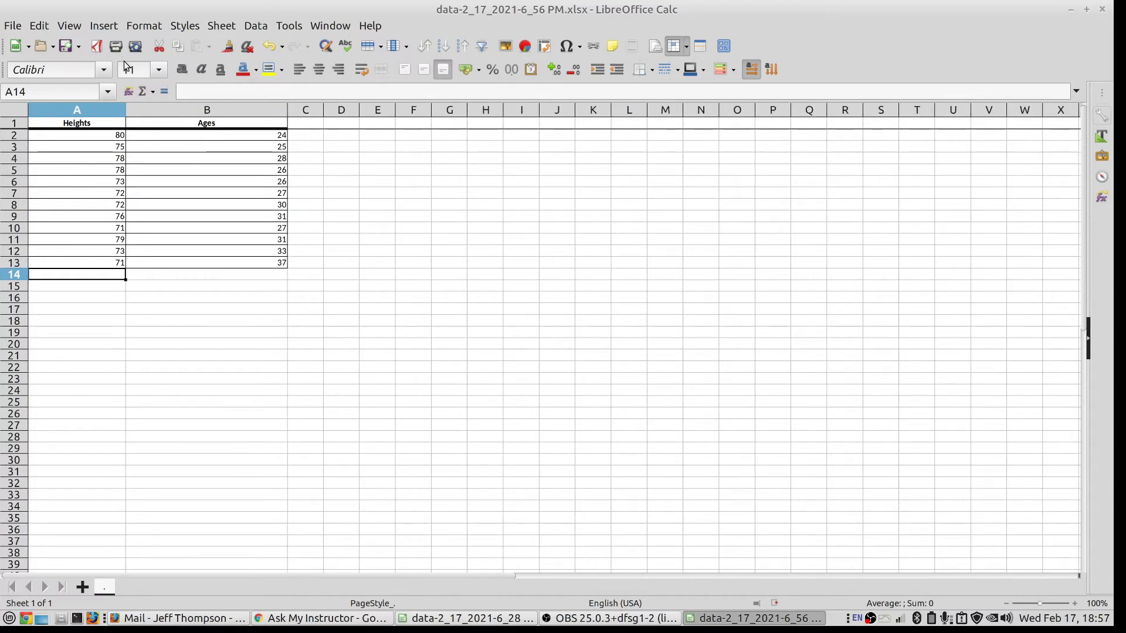
{"action": "left_click_drag", "start_coordinate": [125, 109], "coordinate": [146, 110]}
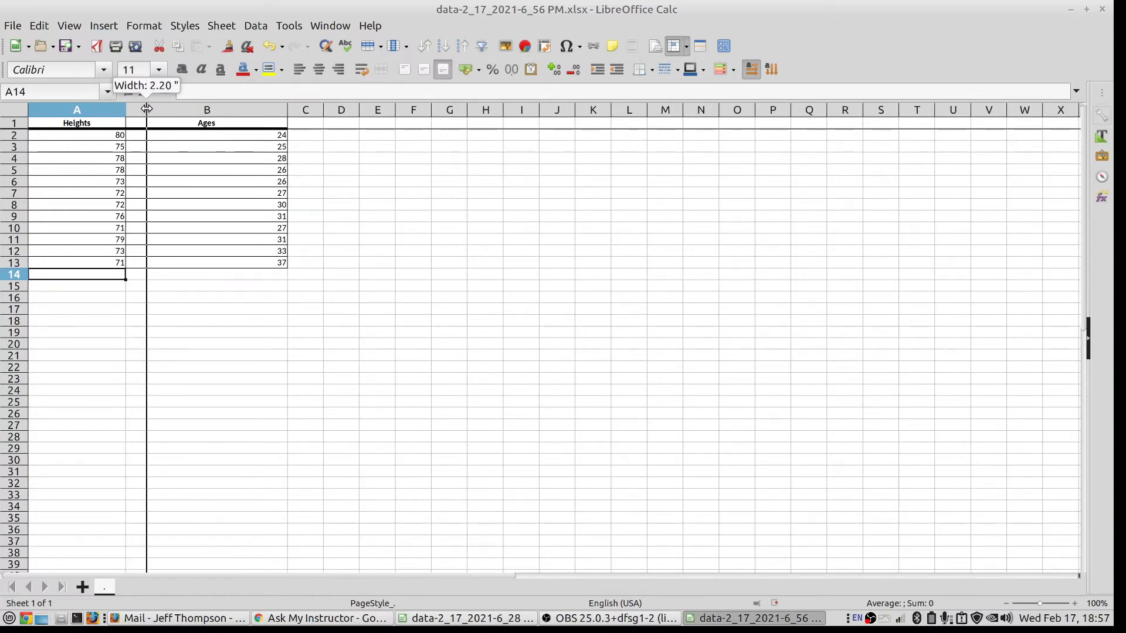
{"action": "left_click", "coordinate": [56, 111]}
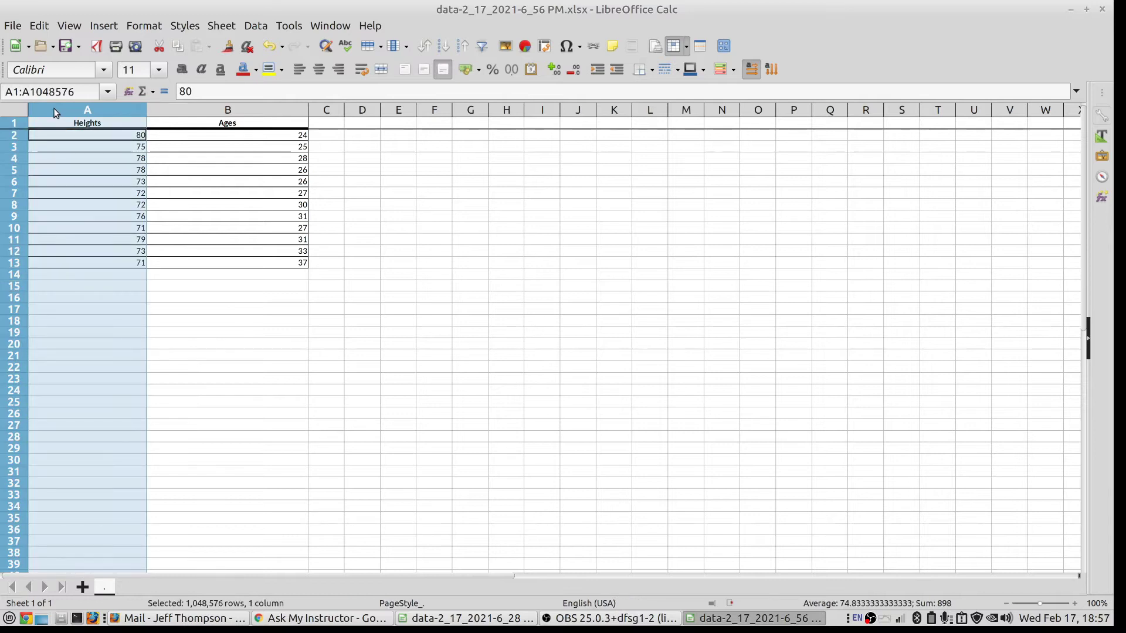
{"action": "left_click", "coordinate": [70, 277]}
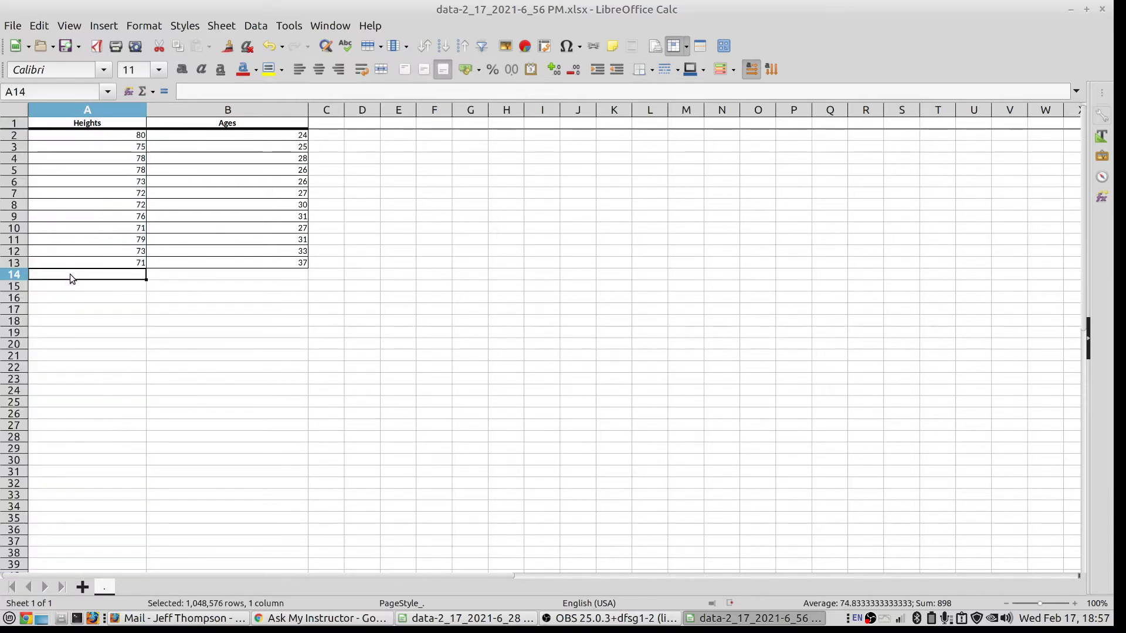
Insert an empty column before the Heights column and narrow it to about half its width.
{"action": "right_click", "coordinate": [48, 111]}
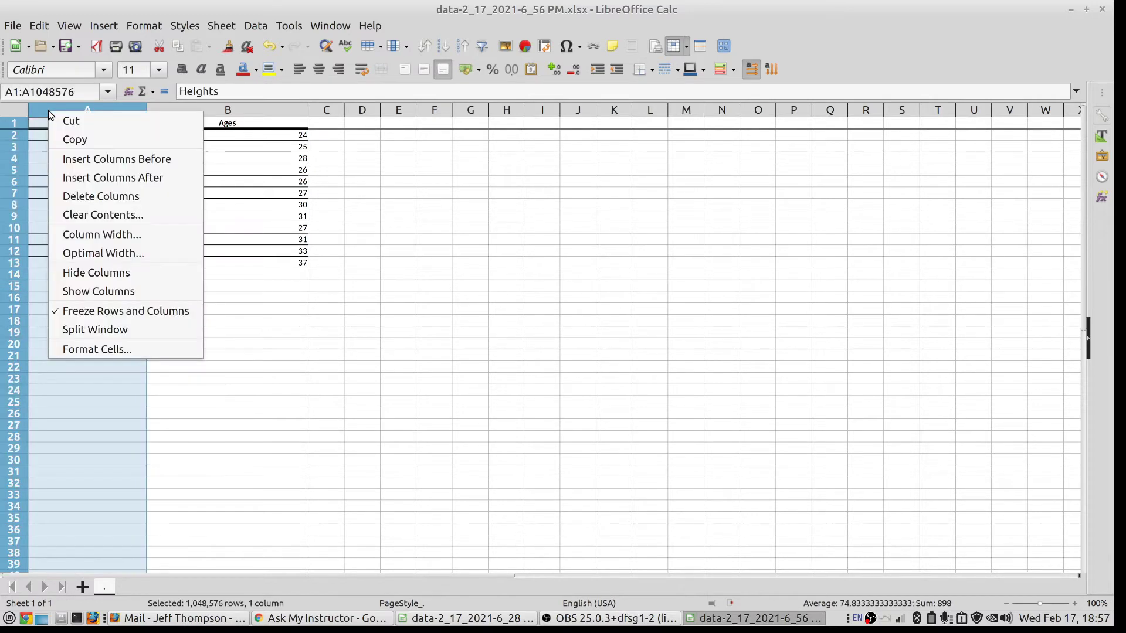
{"action": "left_click", "coordinate": [54, 162]}
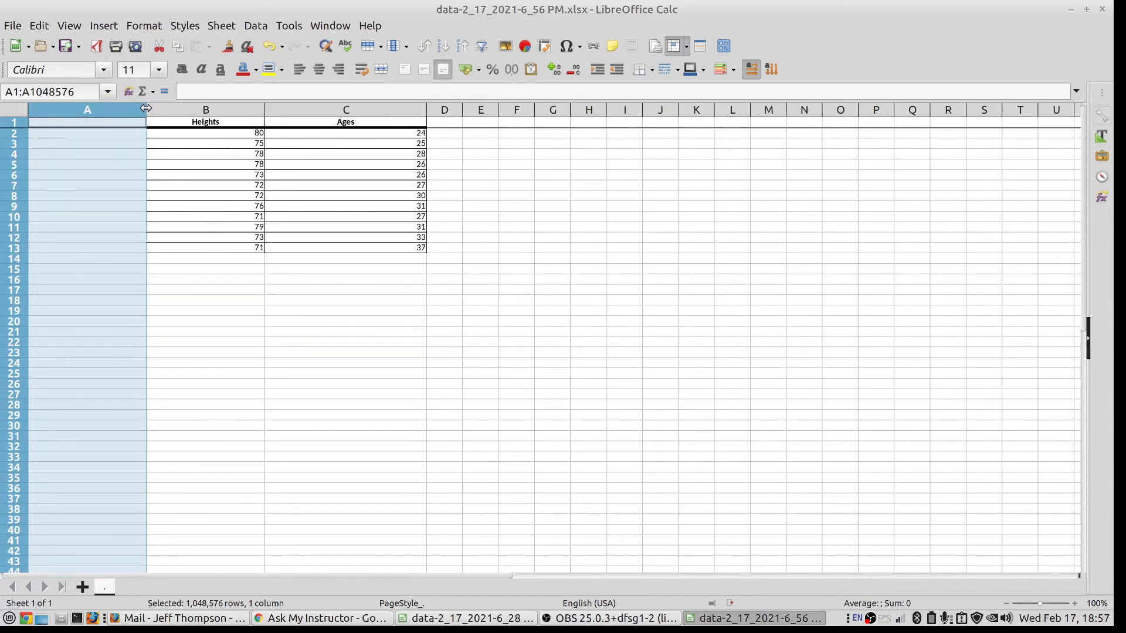
{"action": "left_click_drag", "start_coordinate": [146, 110], "coordinate": [92, 111]}
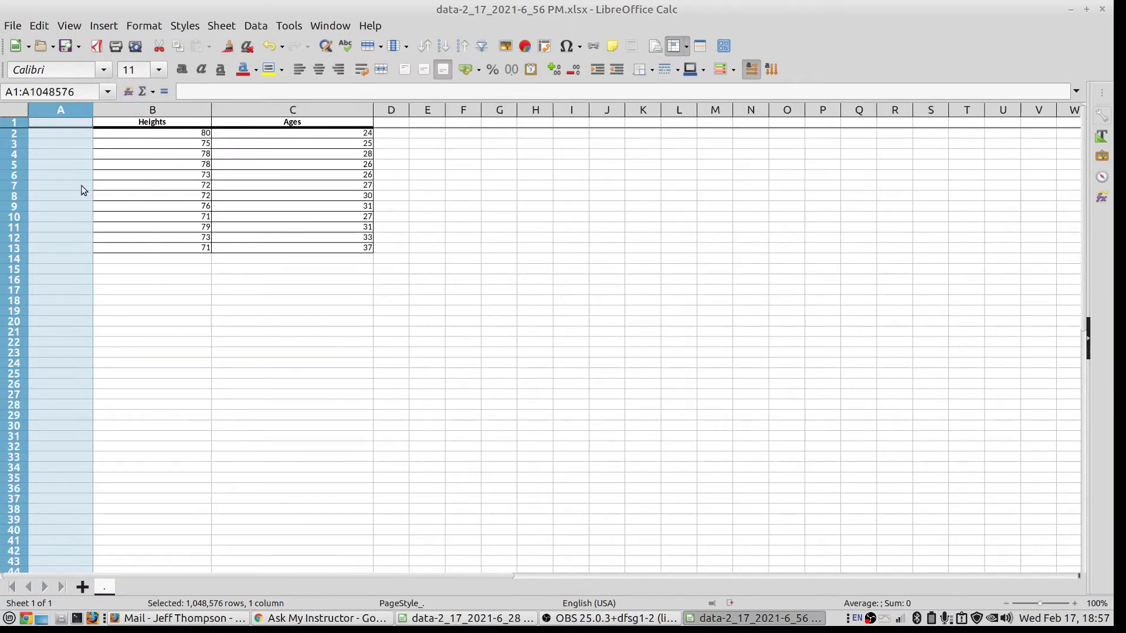
Label cells A15 to A17 with "Mean / Average", "Standard Dev." and "CV".
{"action": "left_click", "coordinate": [47, 271]}
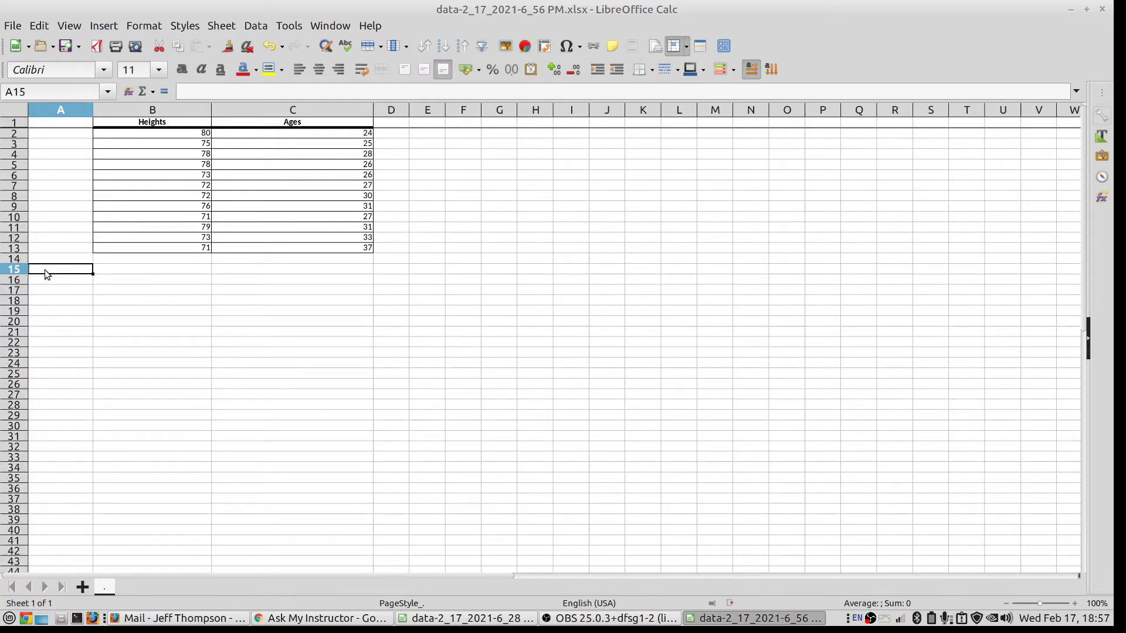
{"action": "type", "text": "Mean"}
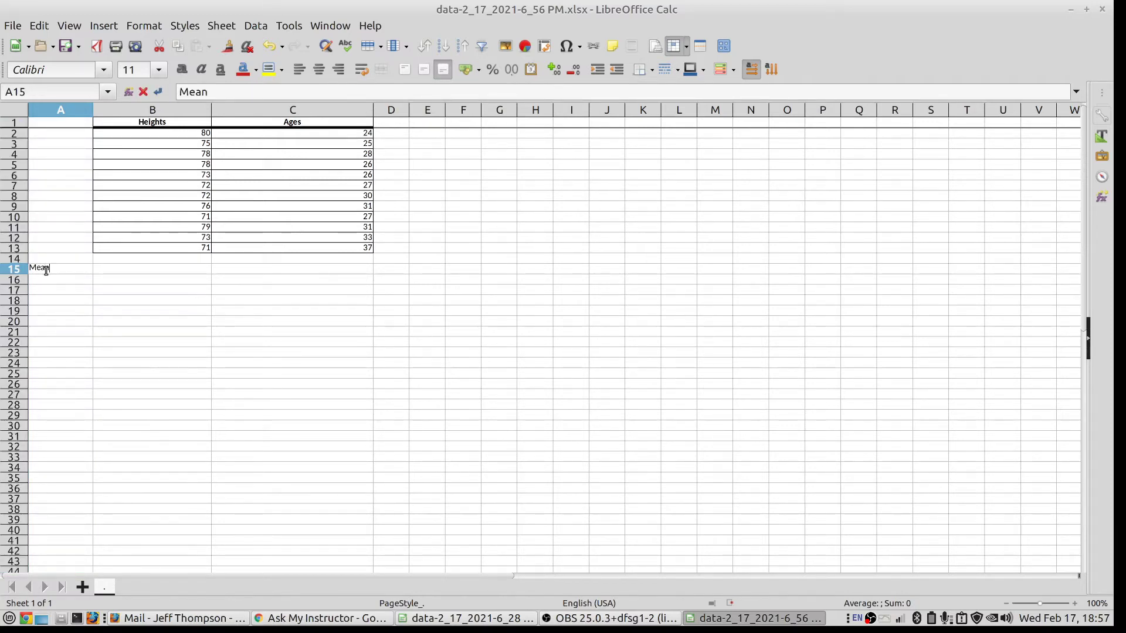
{"action": "type", "text": " / Average"}
{"action": "key", "text": "Return"}
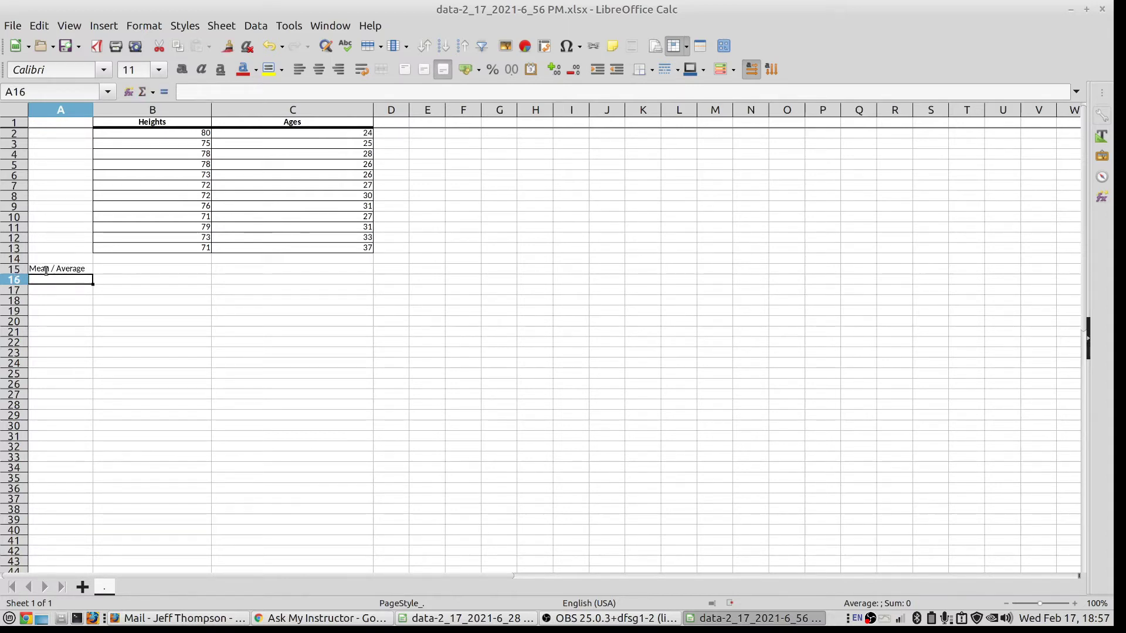
{"action": "type", "text": "S"}
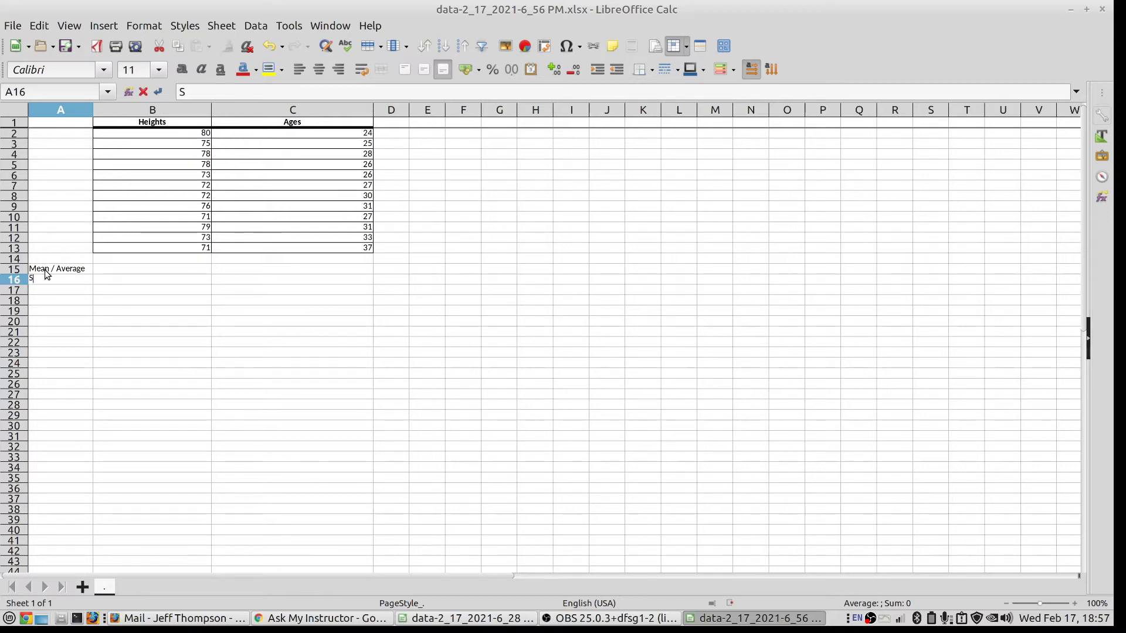
{"action": "type", "text": "tandard Dev"}
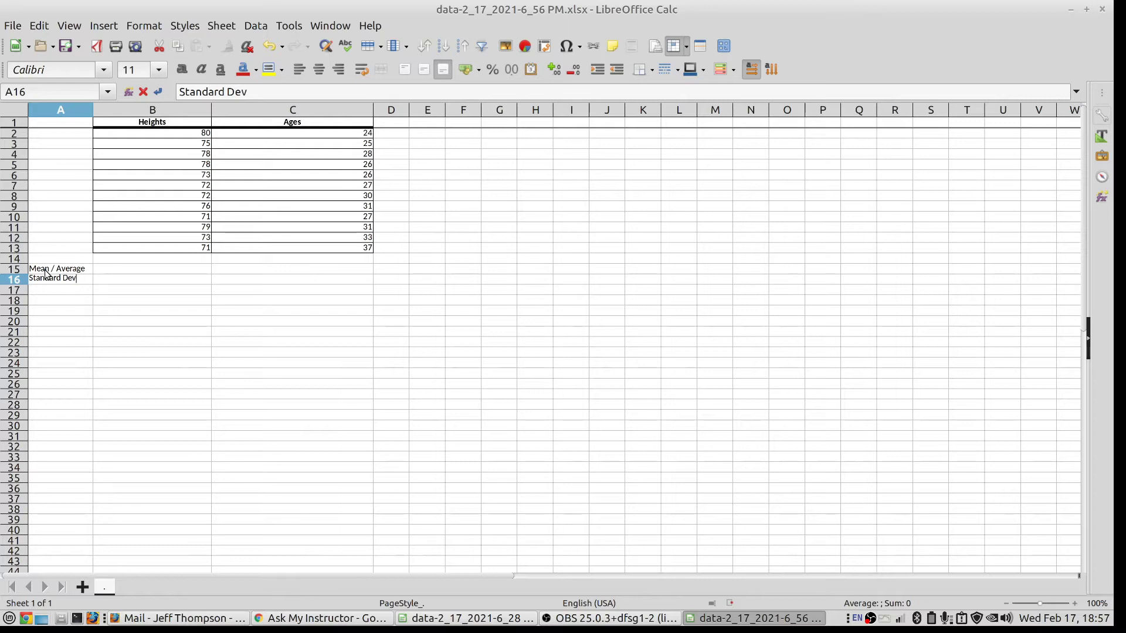
{"action": "type", "text": "."}
{"action": "key", "text": "Return"}
{"action": "type", "text": "C"}
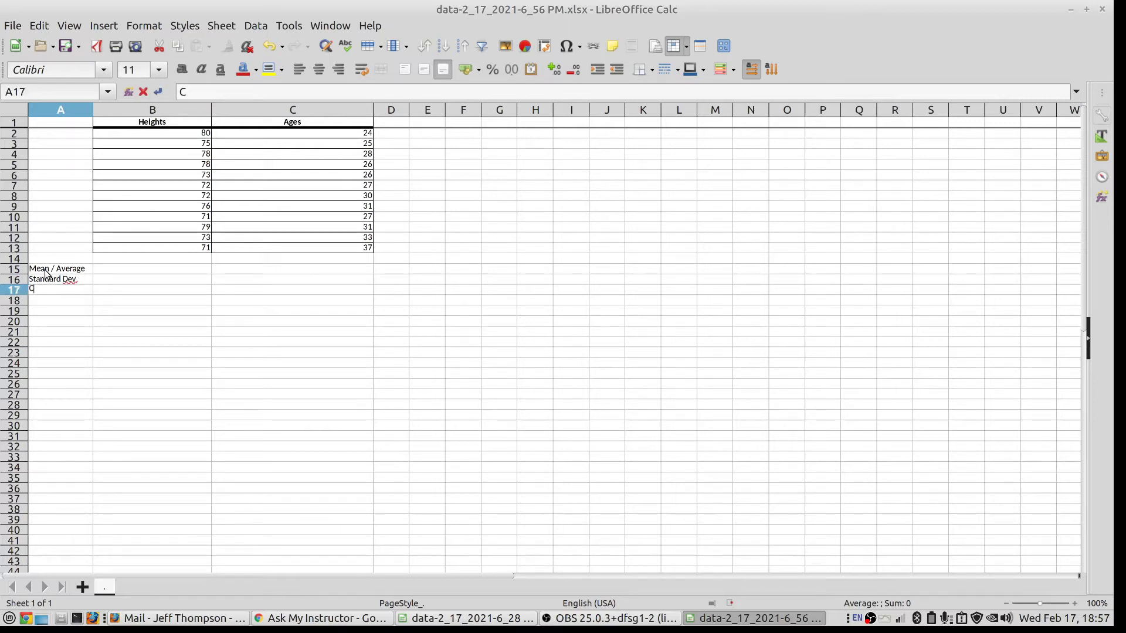
{"action": "type", "text": "V"}
{"action": "left_click", "coordinate": [136, 269]}
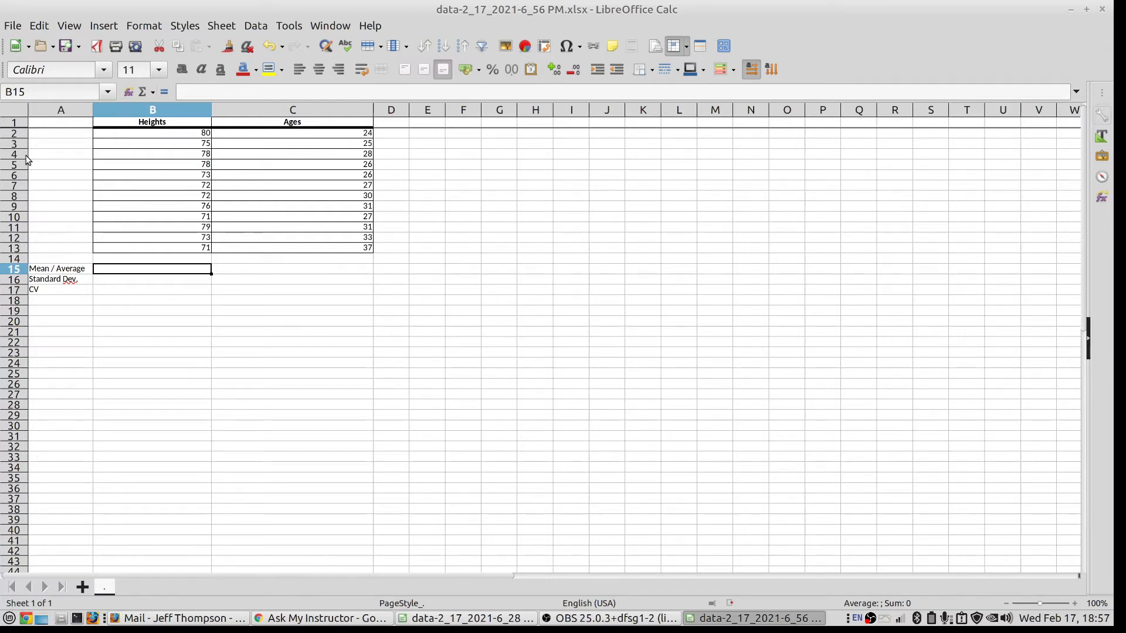
{"action": "left_click", "coordinate": [115, 136]}
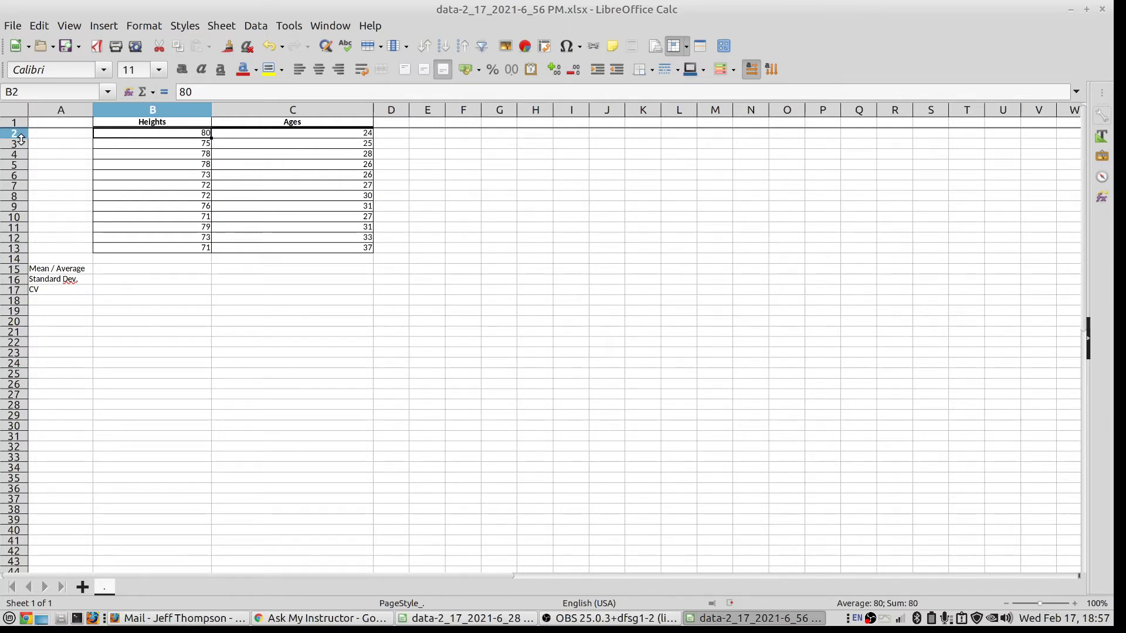
{"action": "left_click", "coordinate": [104, 274]}
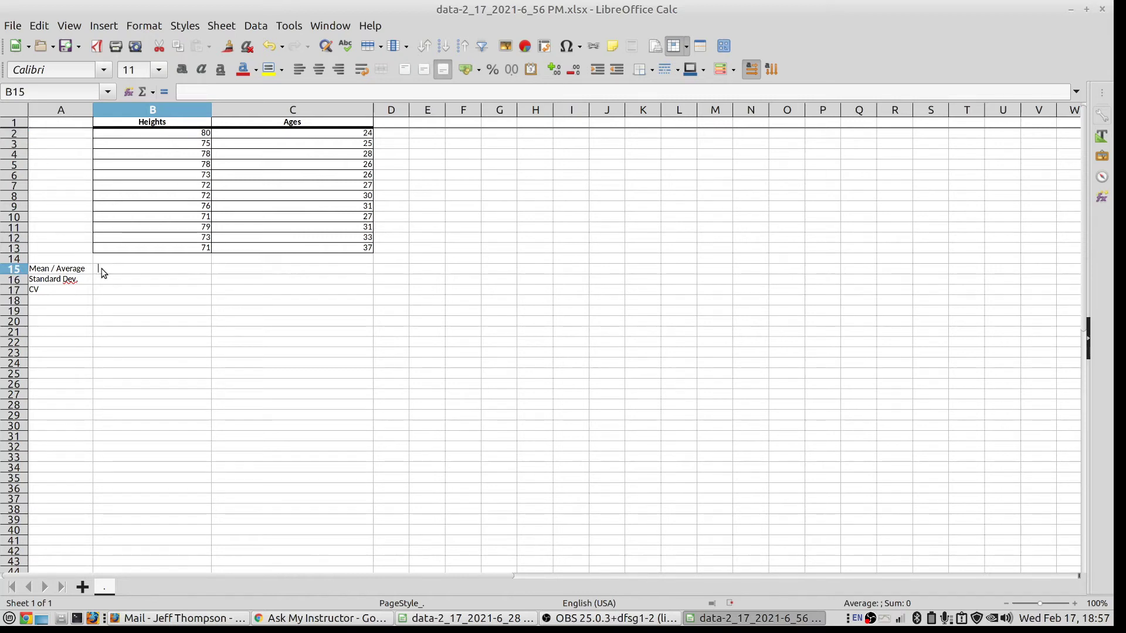
{"action": "type", "text": "="}
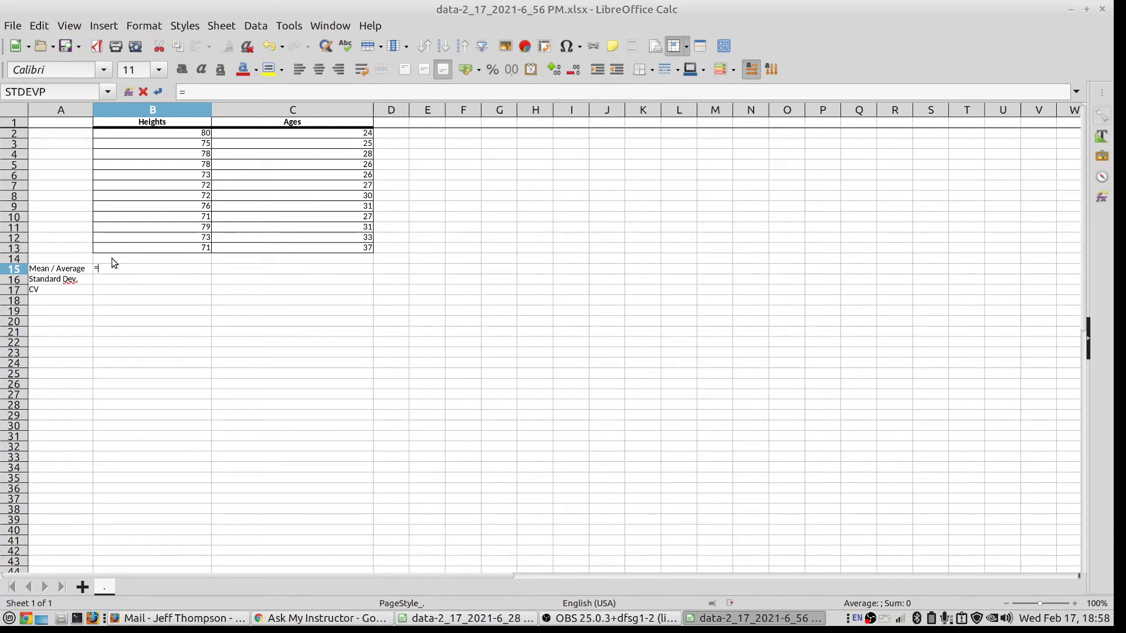
{"action": "left_click", "coordinate": [74, 259]}
{"action": "key", "text": "ctrl+plus"}
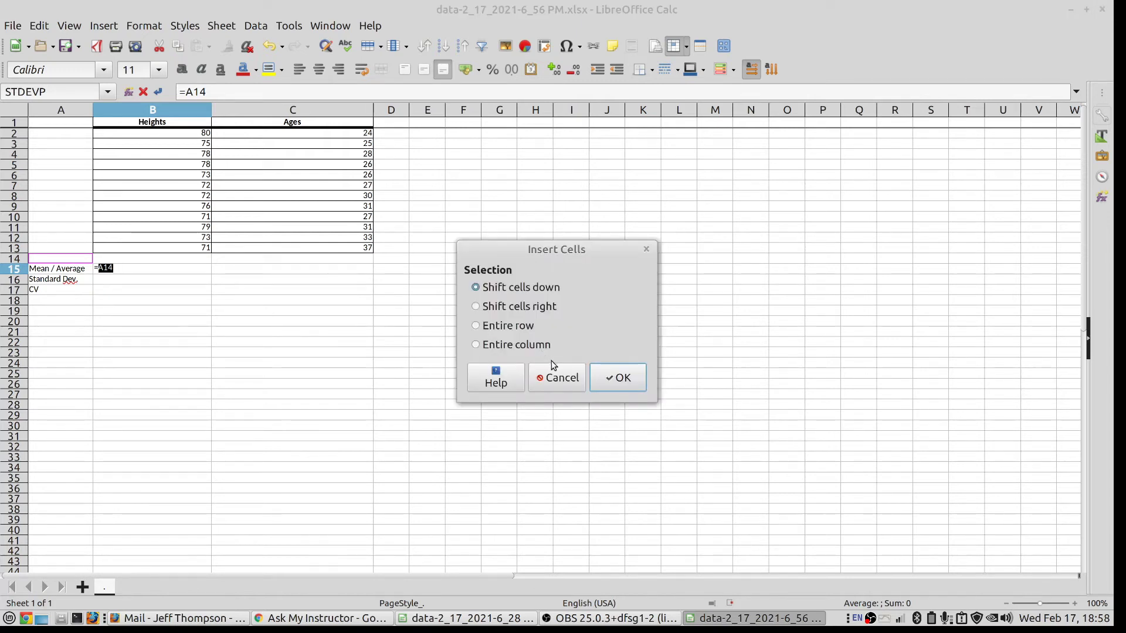
{"action": "left_click", "coordinate": [555, 378]}
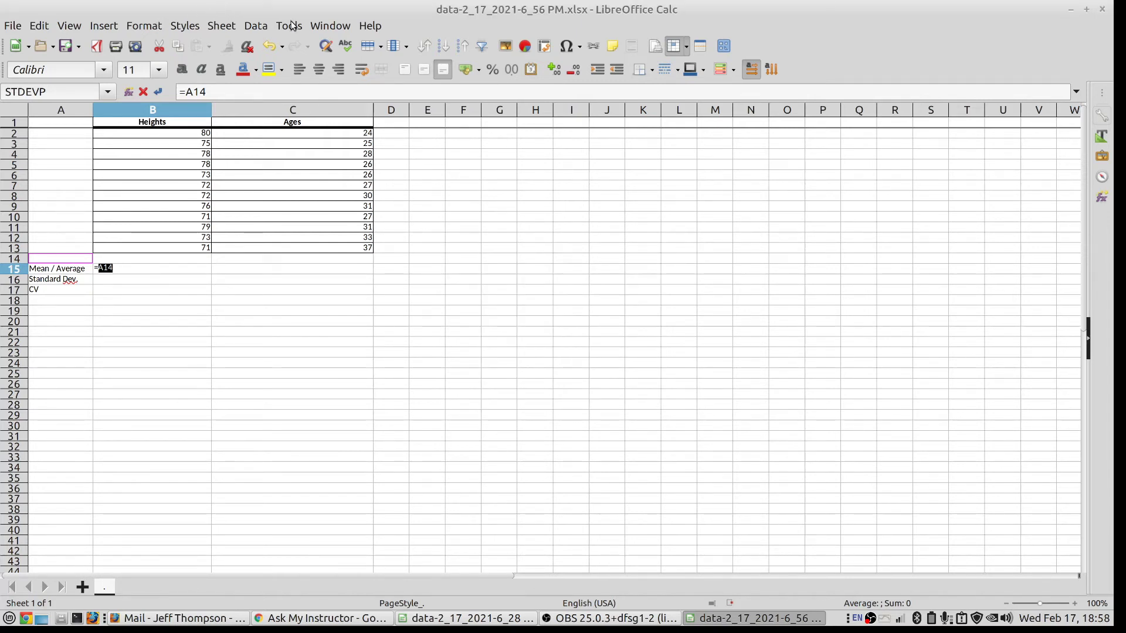
{"action": "left_click", "coordinate": [328, 27]}
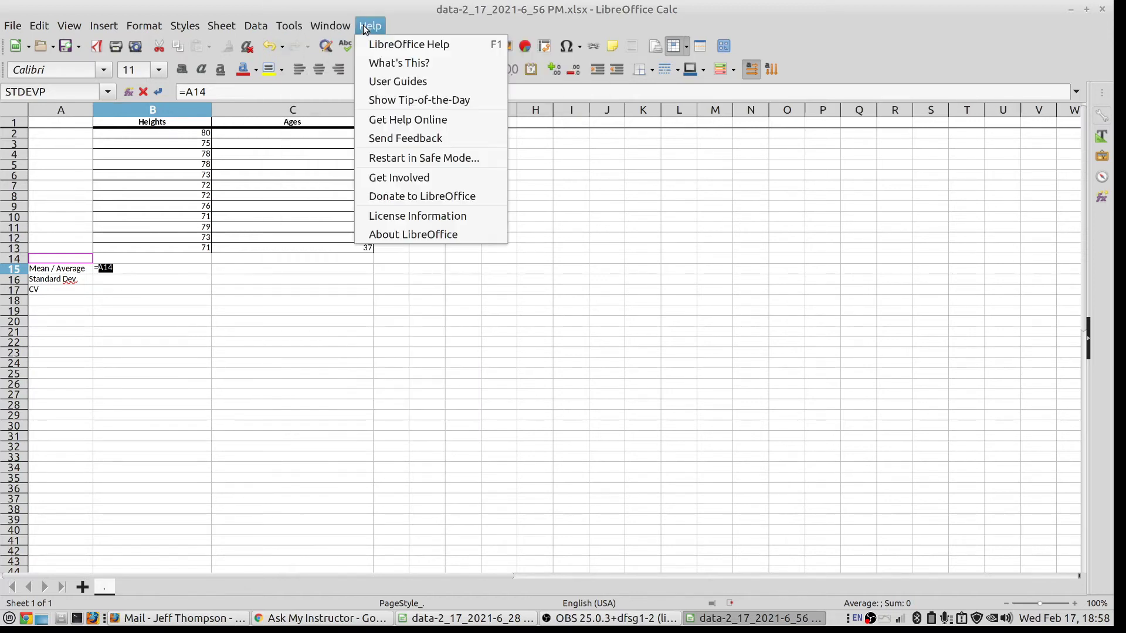
{"action": "mouse_move", "coordinate": [299, 26]}
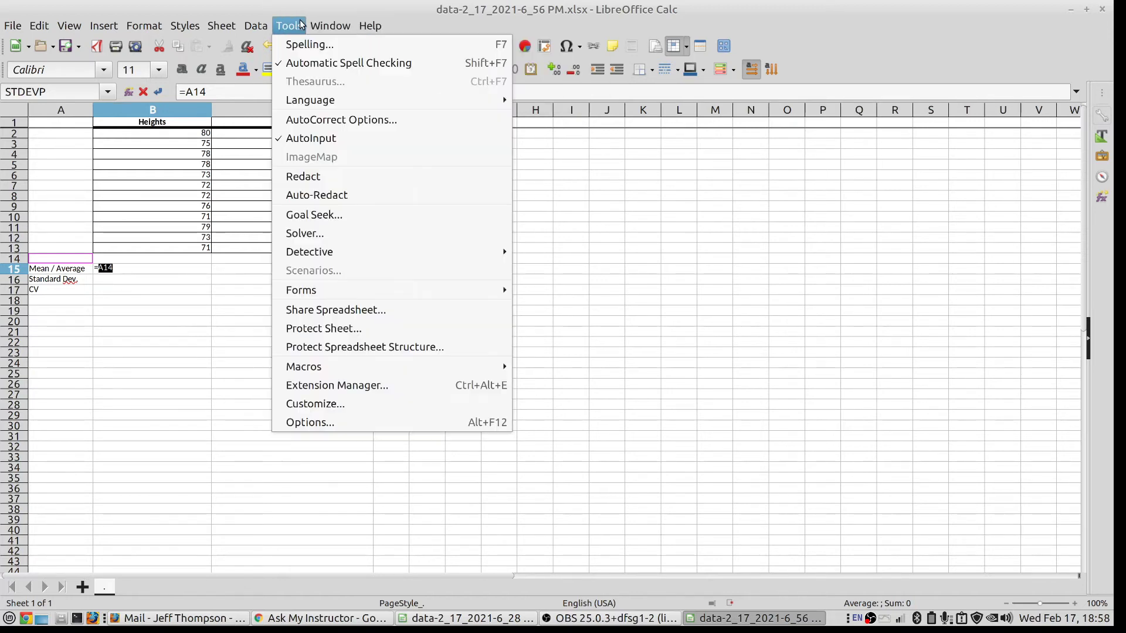
{"action": "left_click", "coordinate": [191, 442]}
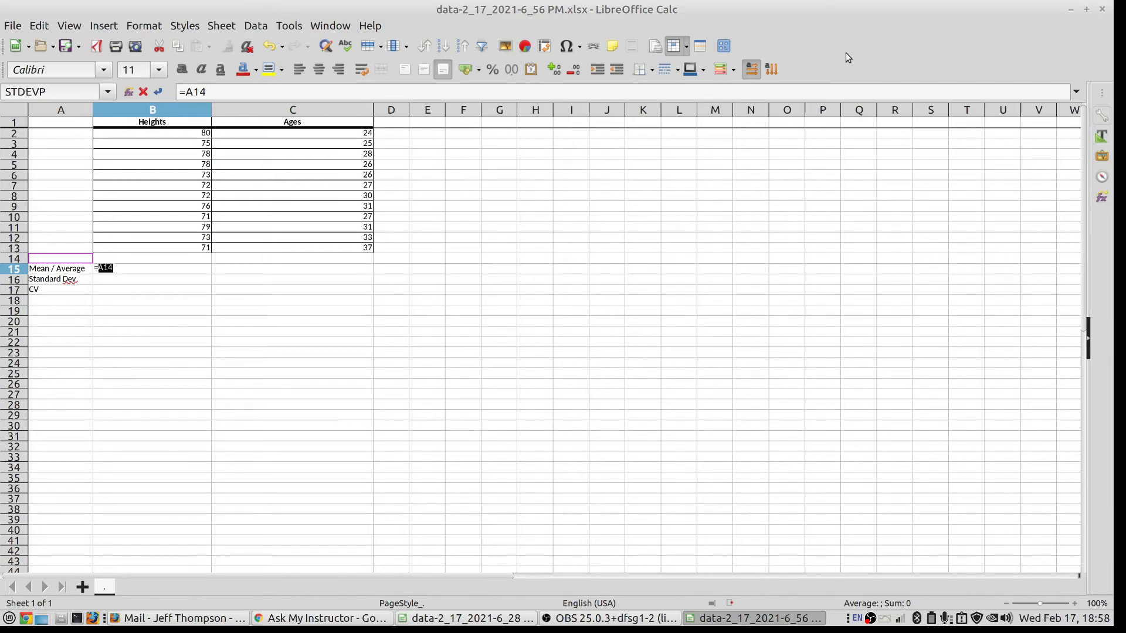
{"action": "key", "text": "ctrl+plus"}
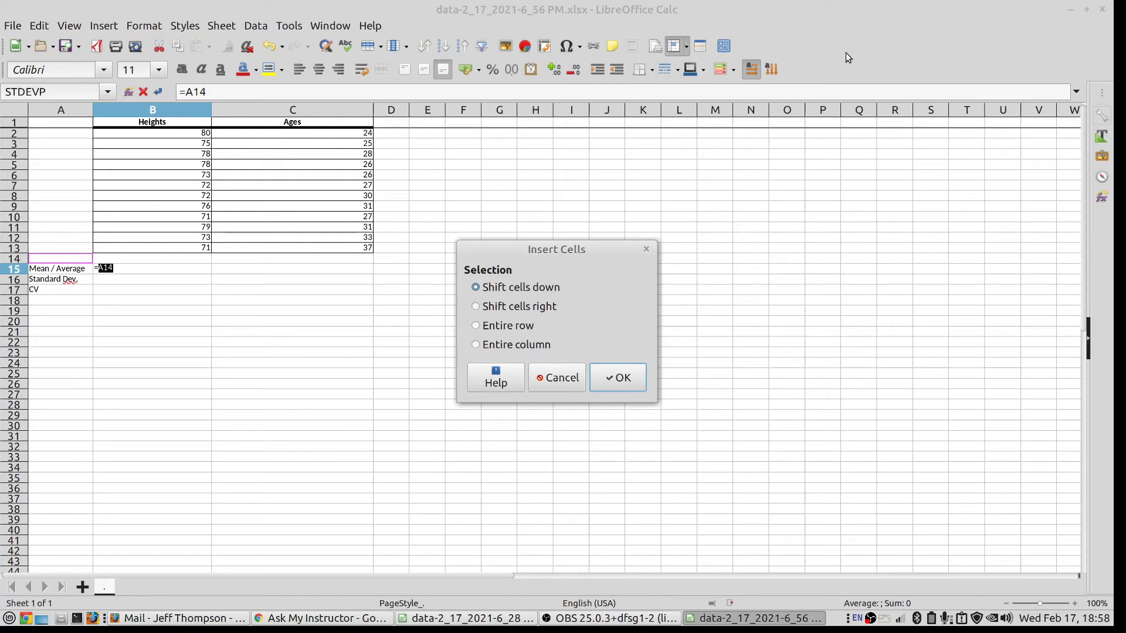
{"action": "left_click", "coordinate": [558, 378]}
{"action": "left_click", "coordinate": [122, 268]}
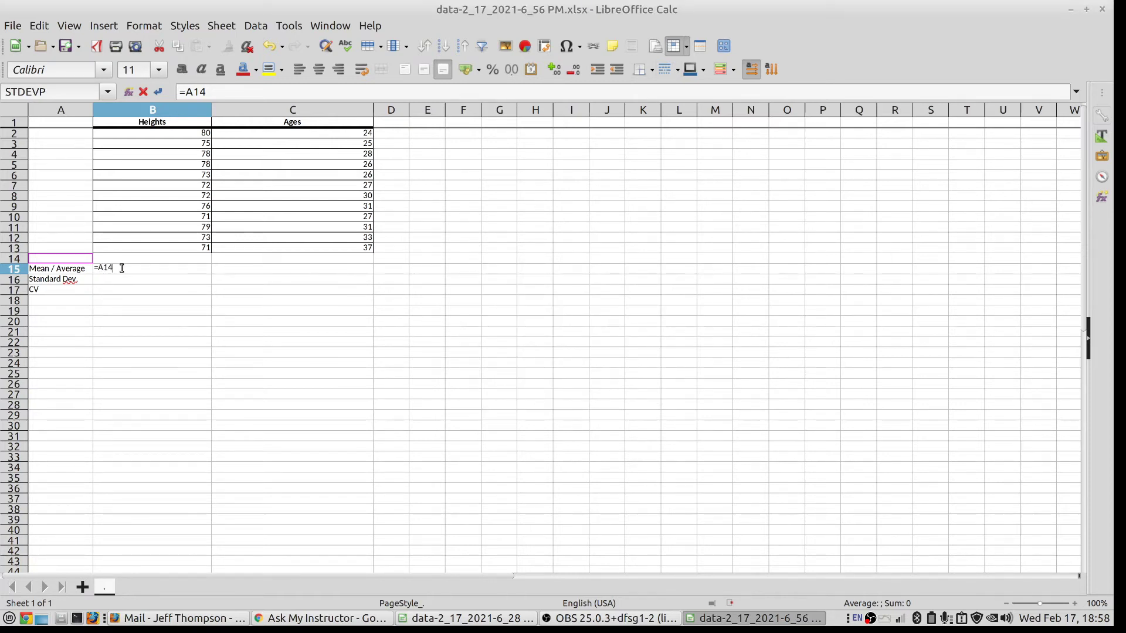
{"action": "key", "text": "BackSpace"}
{"action": "key", "text": "BackSpace"}
{"action": "key", "text": "BackSpace"}
{"action": "key", "text": "BackSpace"}
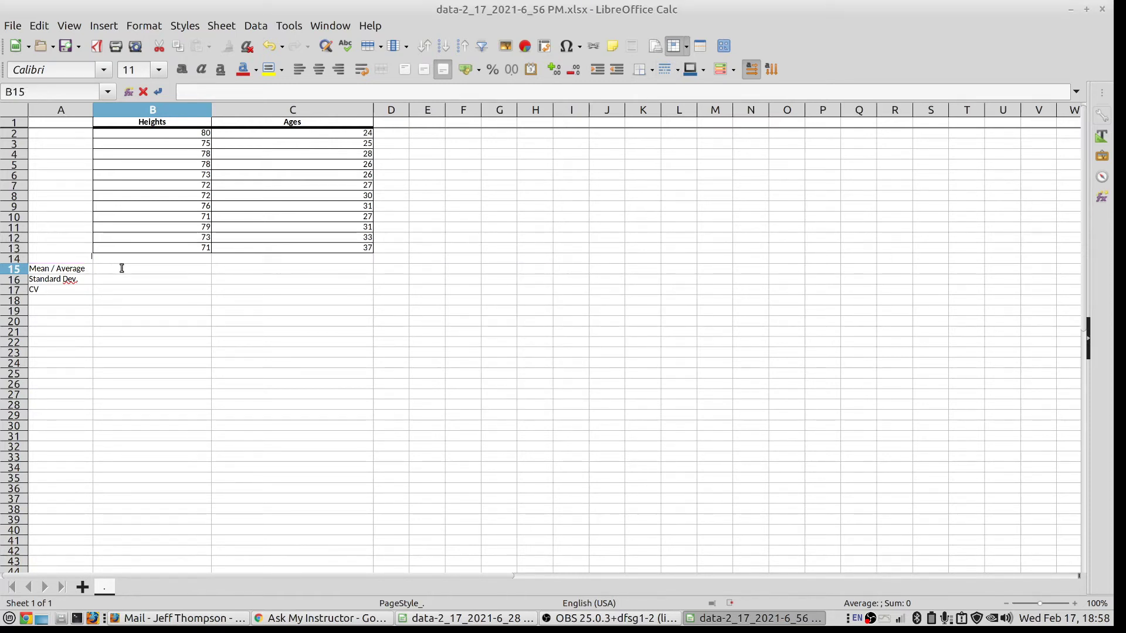
Calculate the mean of the heights in cell B15 with the formula =AVERAGE(B2:B13).
{"action": "type", "text": "="}
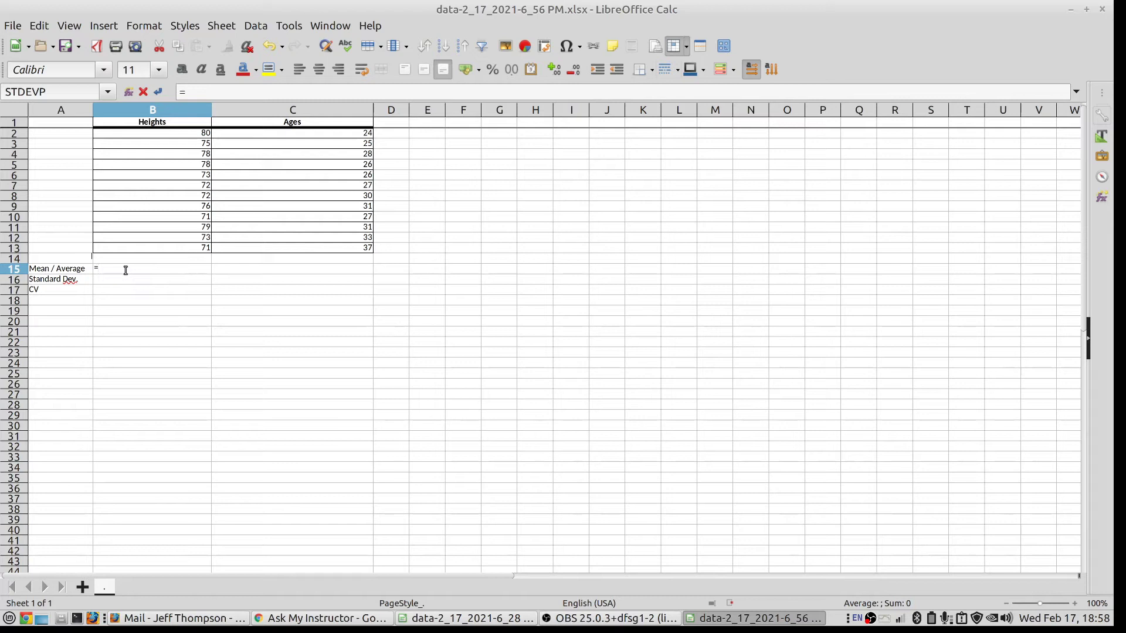
{"action": "type", "text": "AVERAGE"}
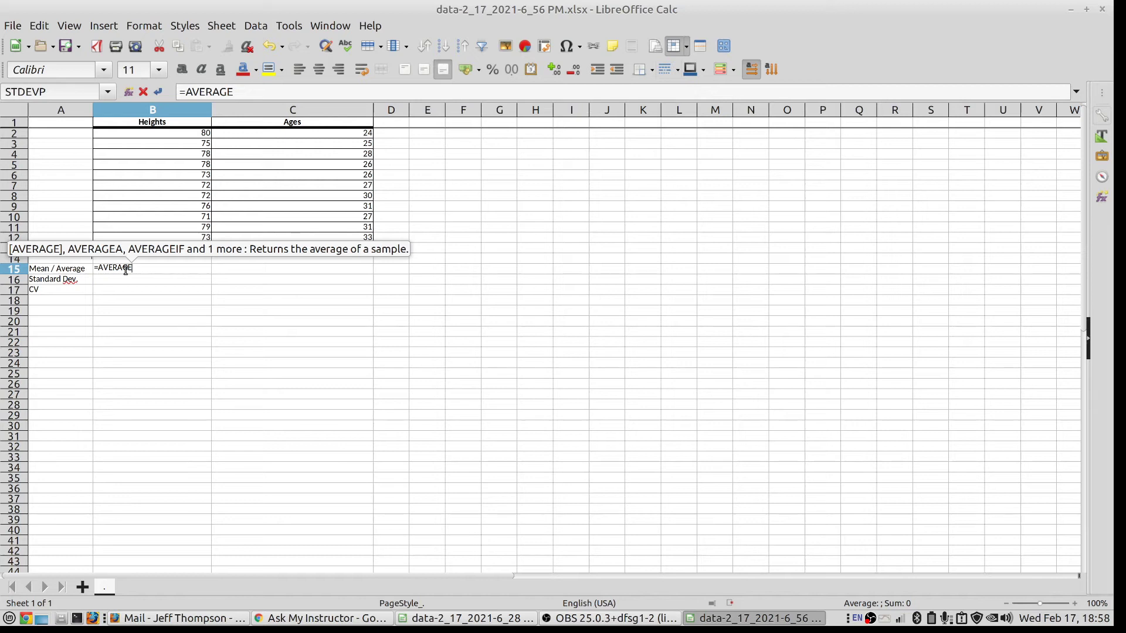
{"action": "type", "text": "("}
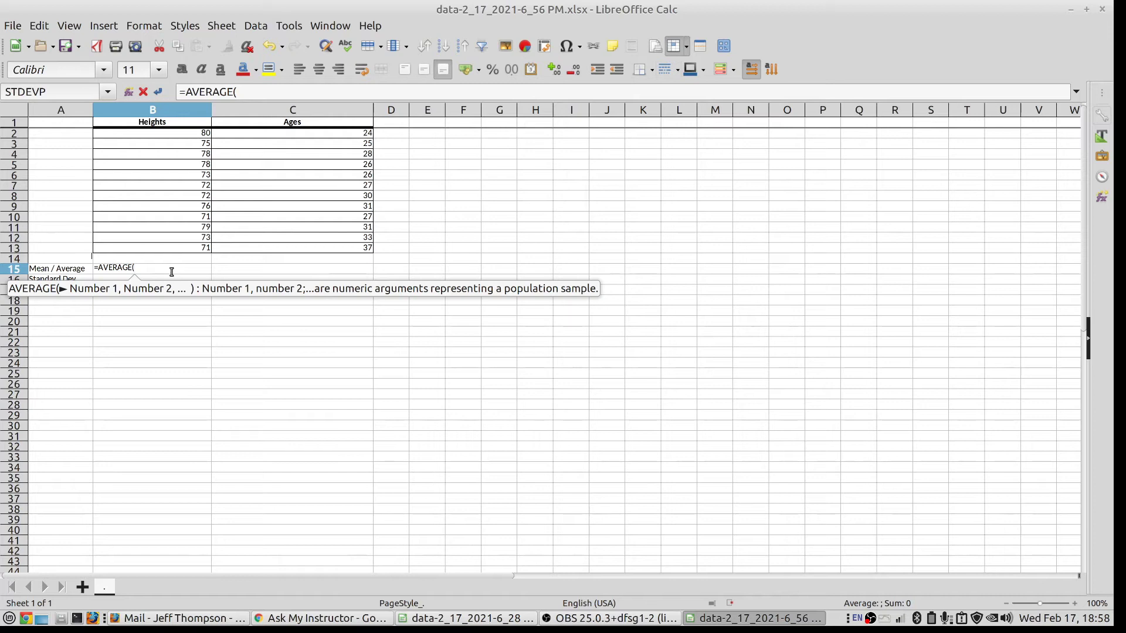
{"action": "type", "text": "B2"}
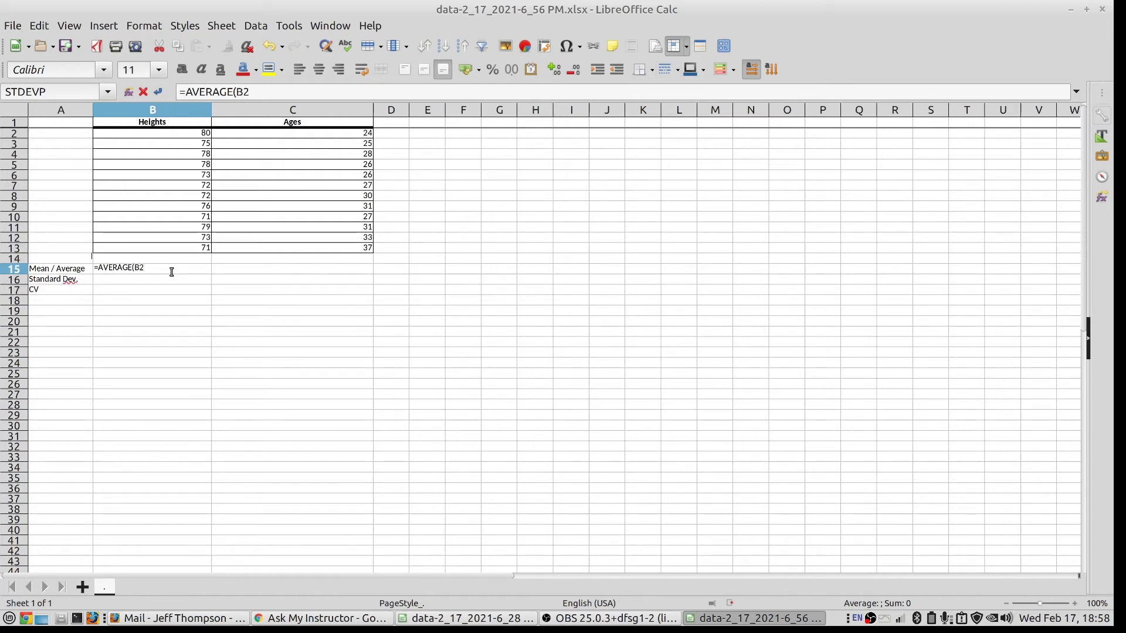
{"action": "type", "text": ":"}
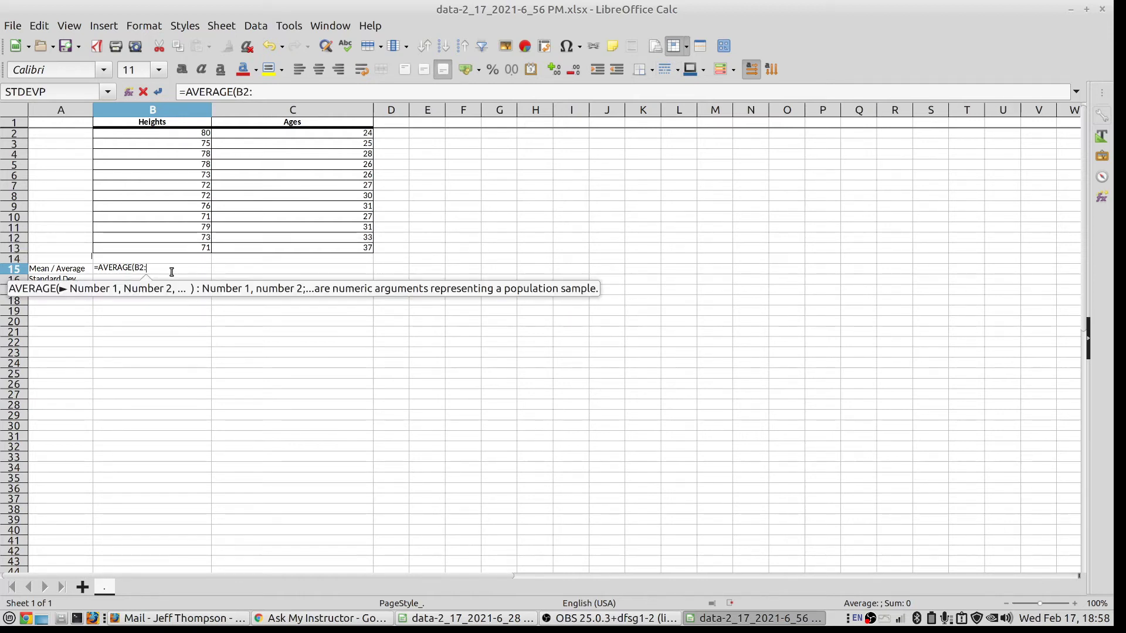
{"action": "type", "text": "B13"}
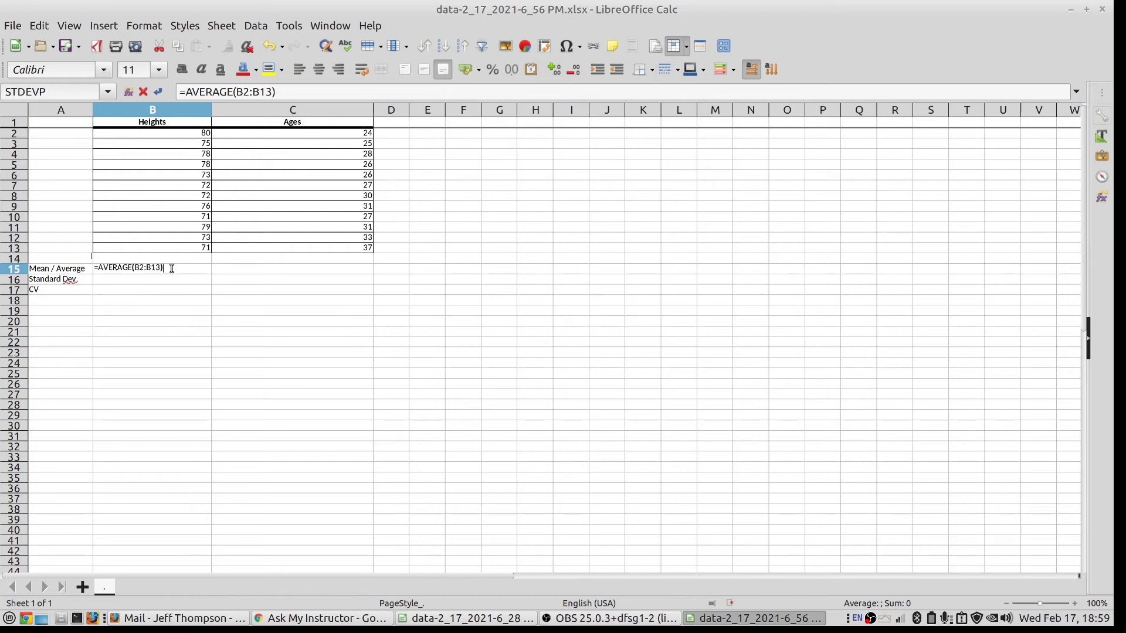
{"action": "key", "text": "Tab"}
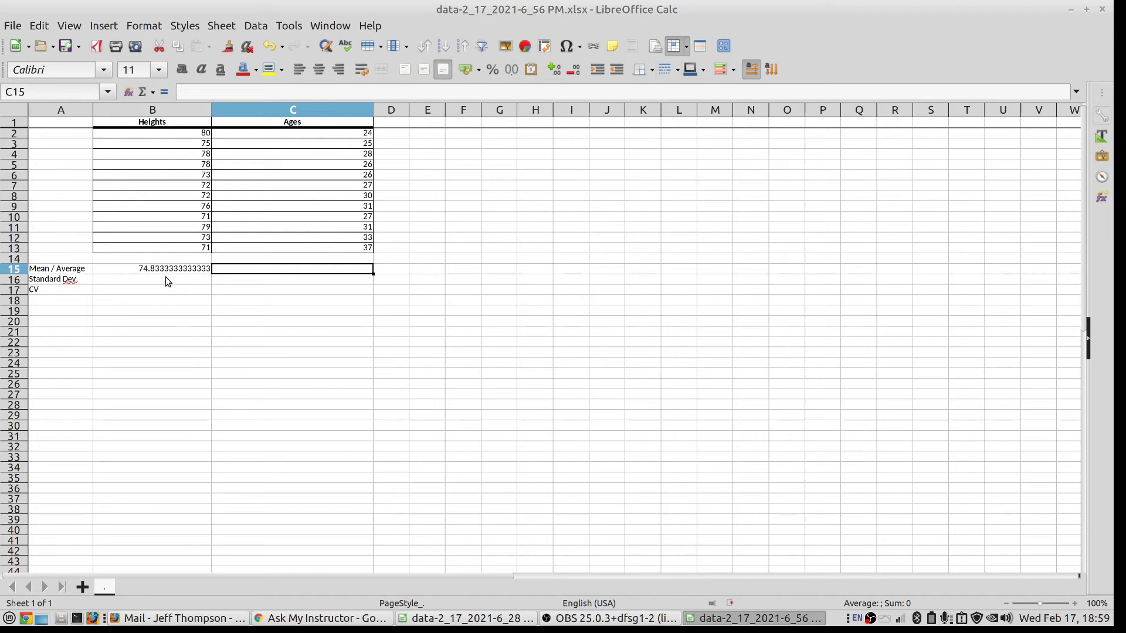
Calculate the population standard deviation of the heights in cell B16 with the formula =STDEVP(B2:B13).
{"action": "left_click", "coordinate": [168, 282]}
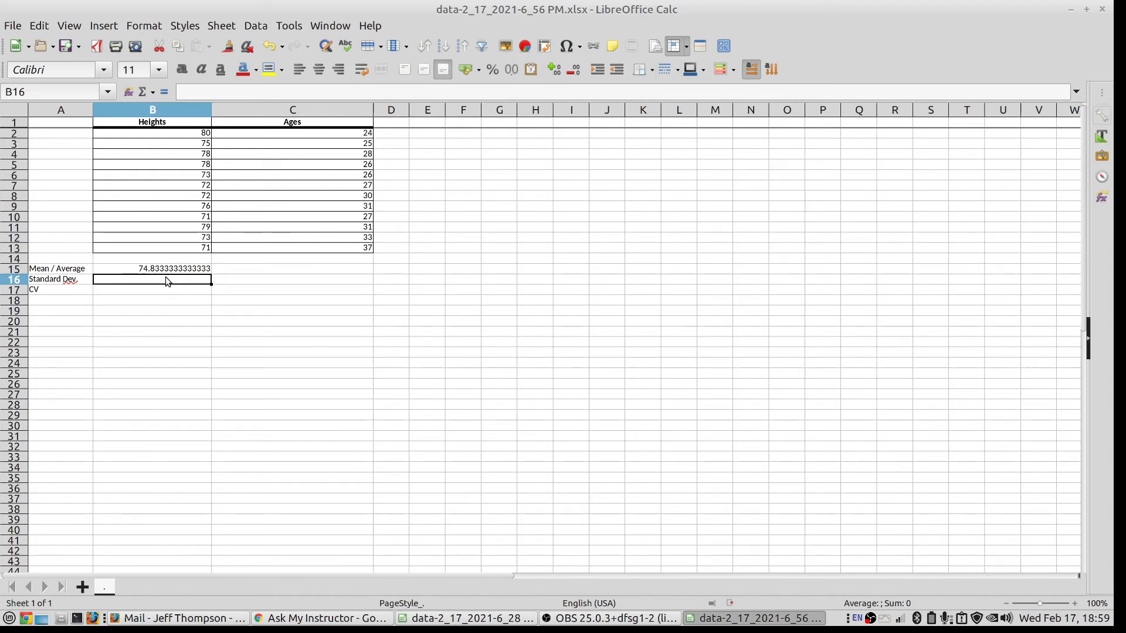
{"action": "type", "text": "="}
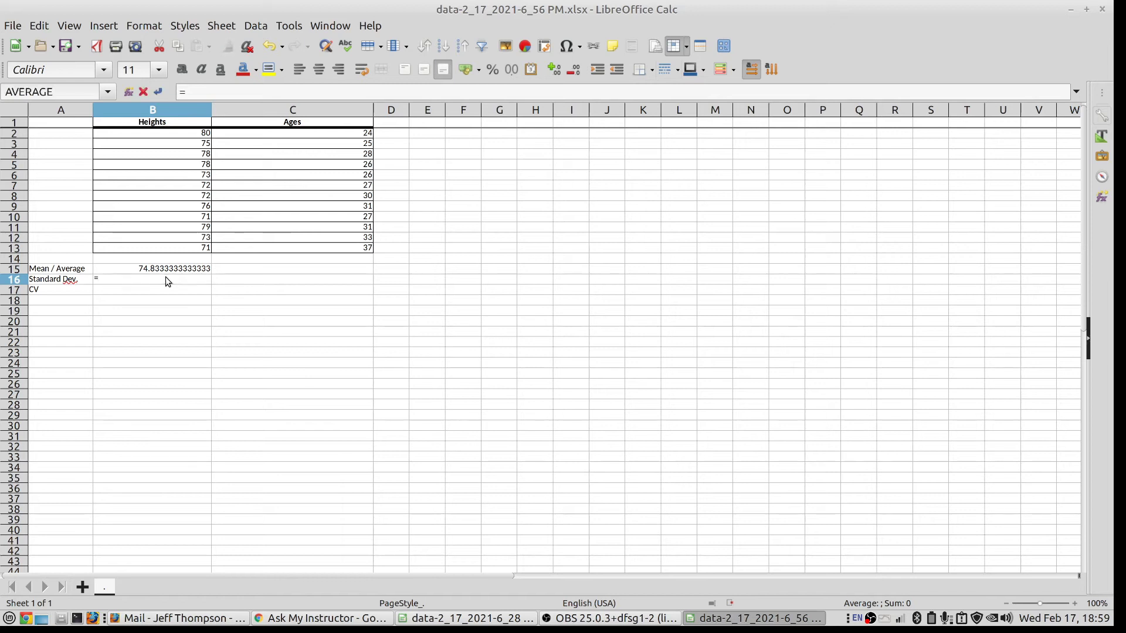
{"action": "type", "text": "S"}
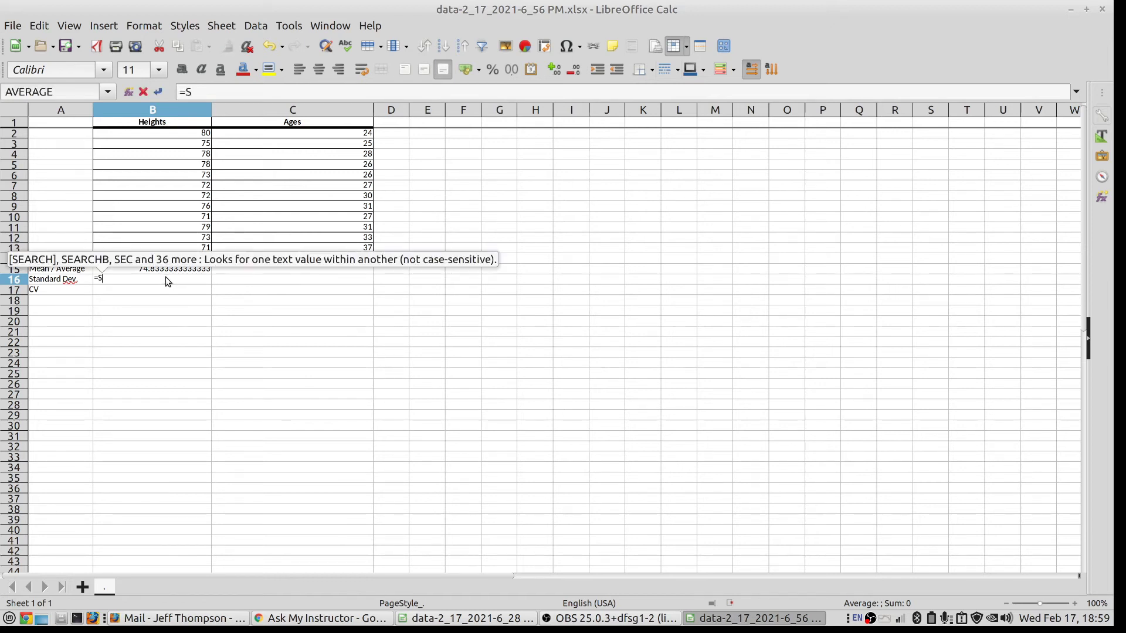
{"action": "type", "text": "T"}
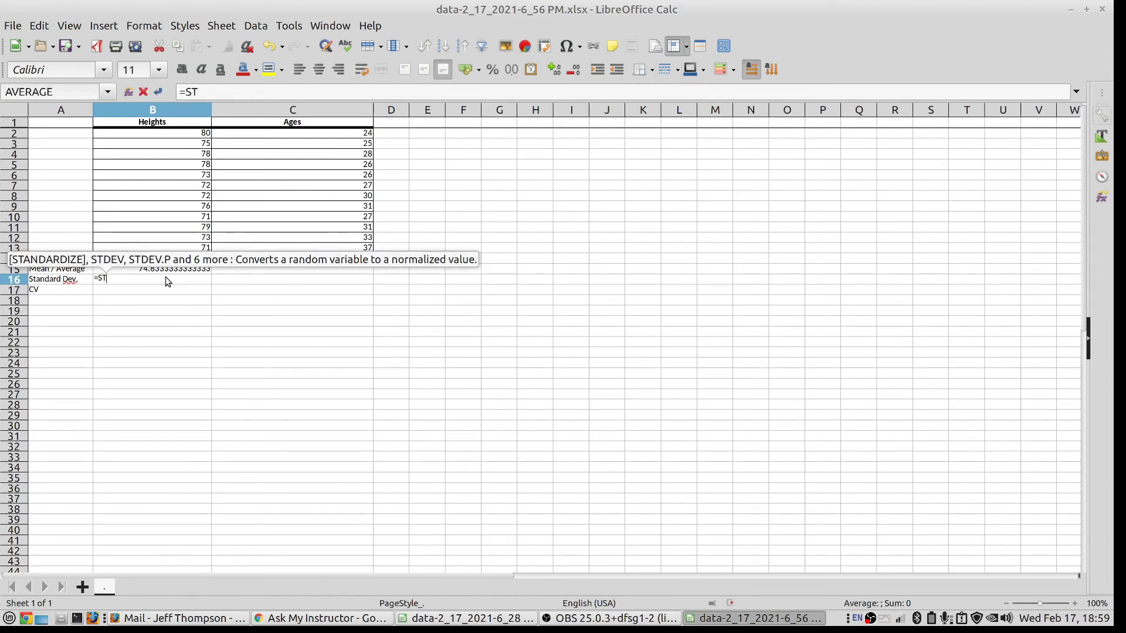
{"action": "type", "text": "D"}
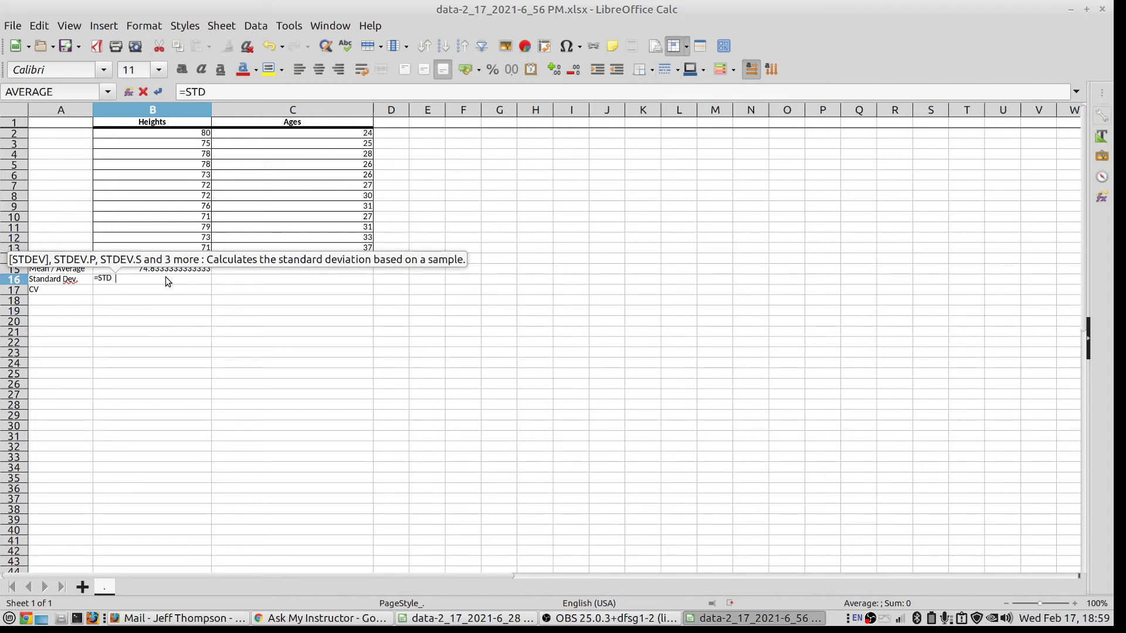
{"action": "type", "text": "EVP"}
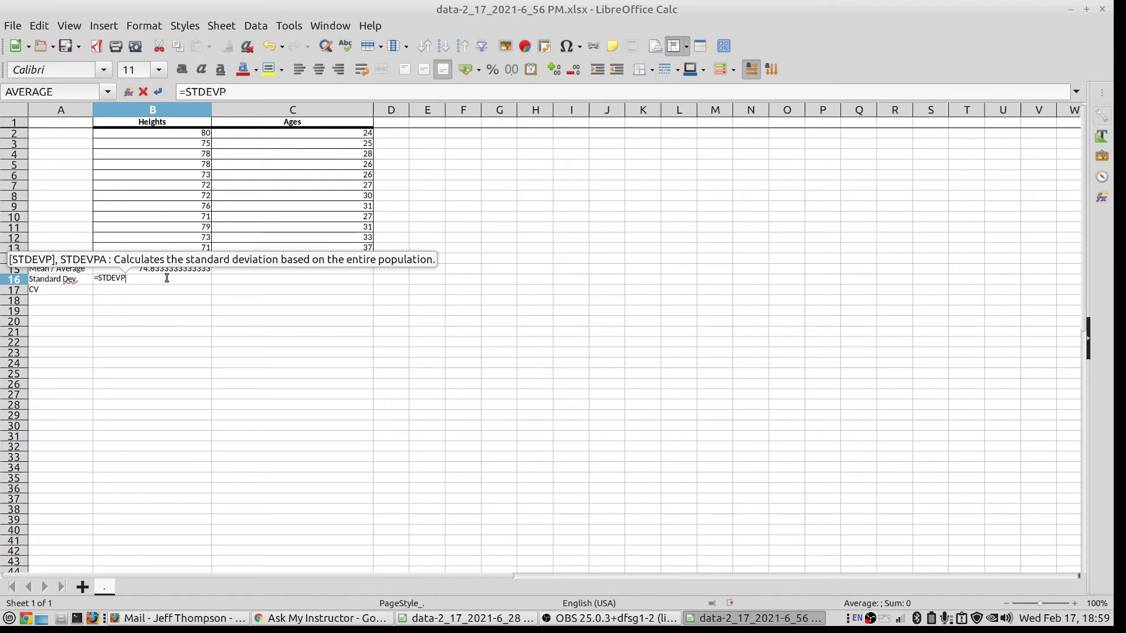
{"action": "type", "text": "("}
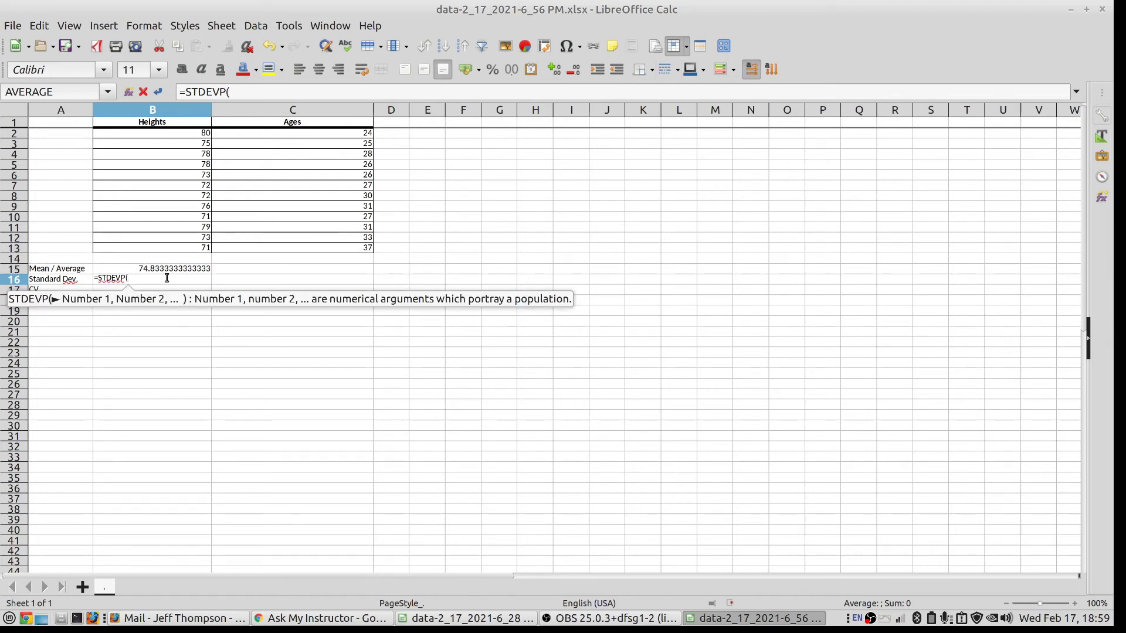
{"action": "type", "text": "B2"}
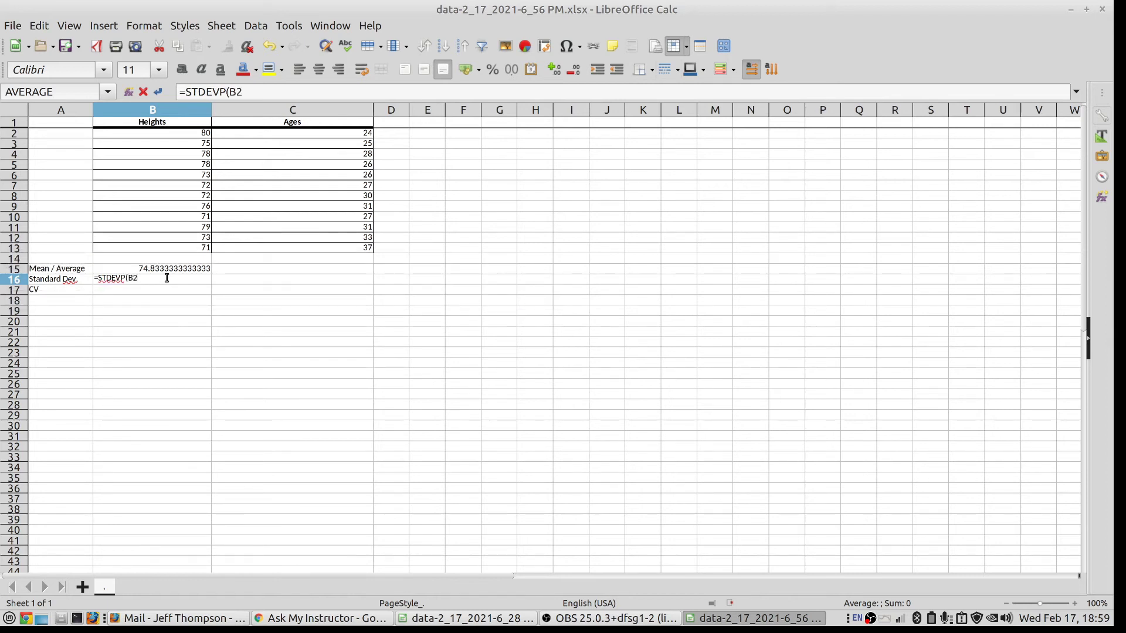
{"action": "type", "text": ":B13"}
{"action": "key", "text": "Tab"}
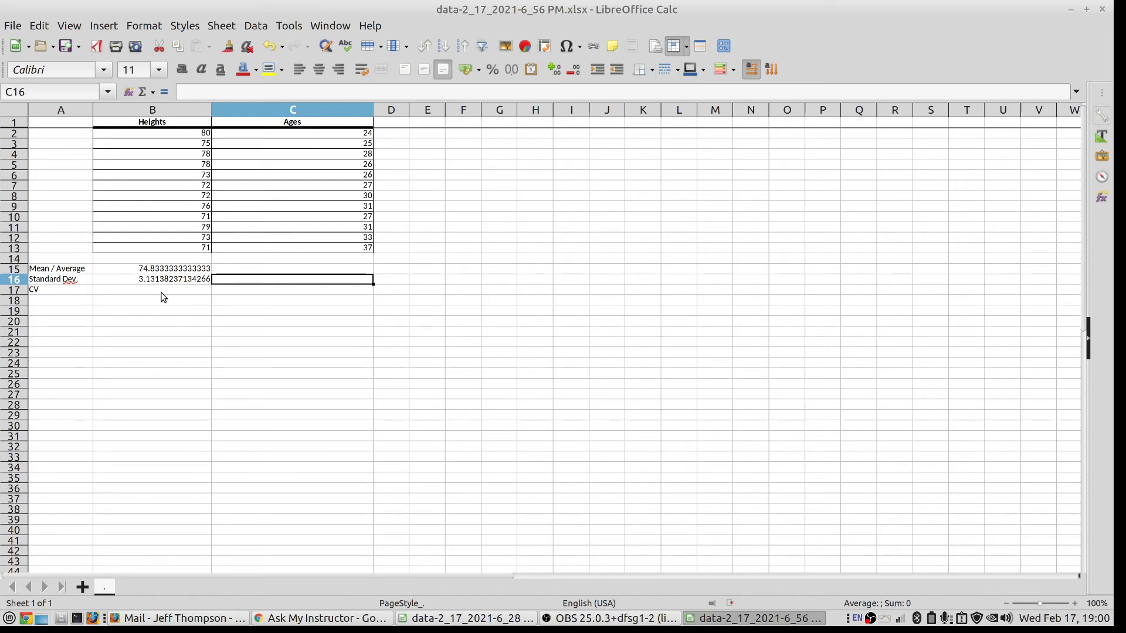
Calculate the heights' coefficient of variation in cell B17 with the formula =B16/B15.
{"action": "left_click", "coordinate": [164, 297]}
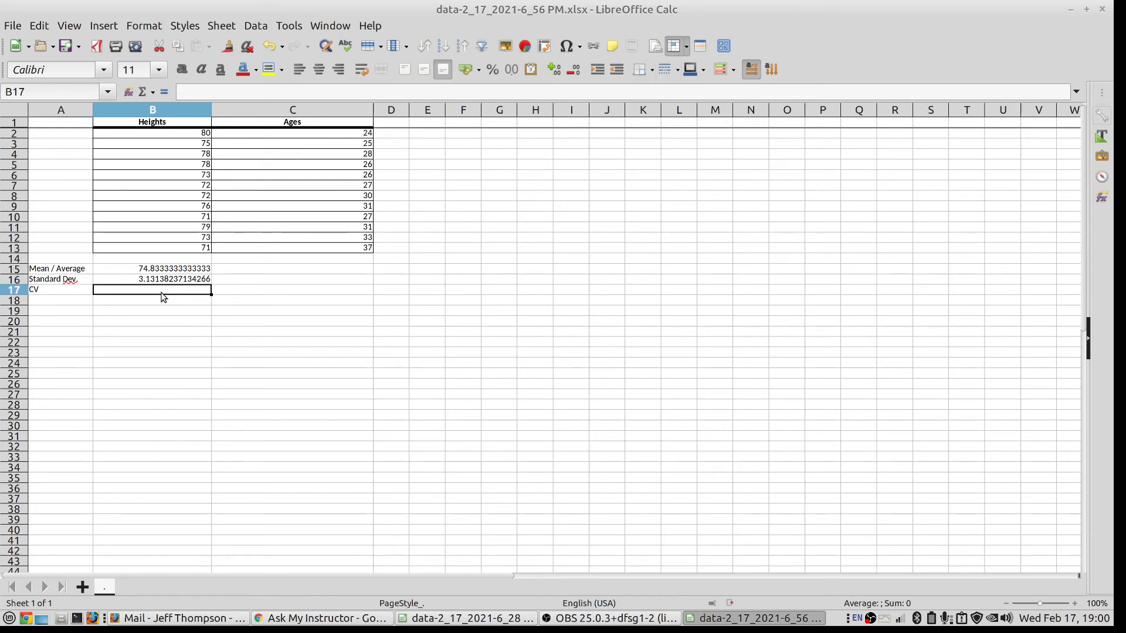
{"action": "type", "text": "="}
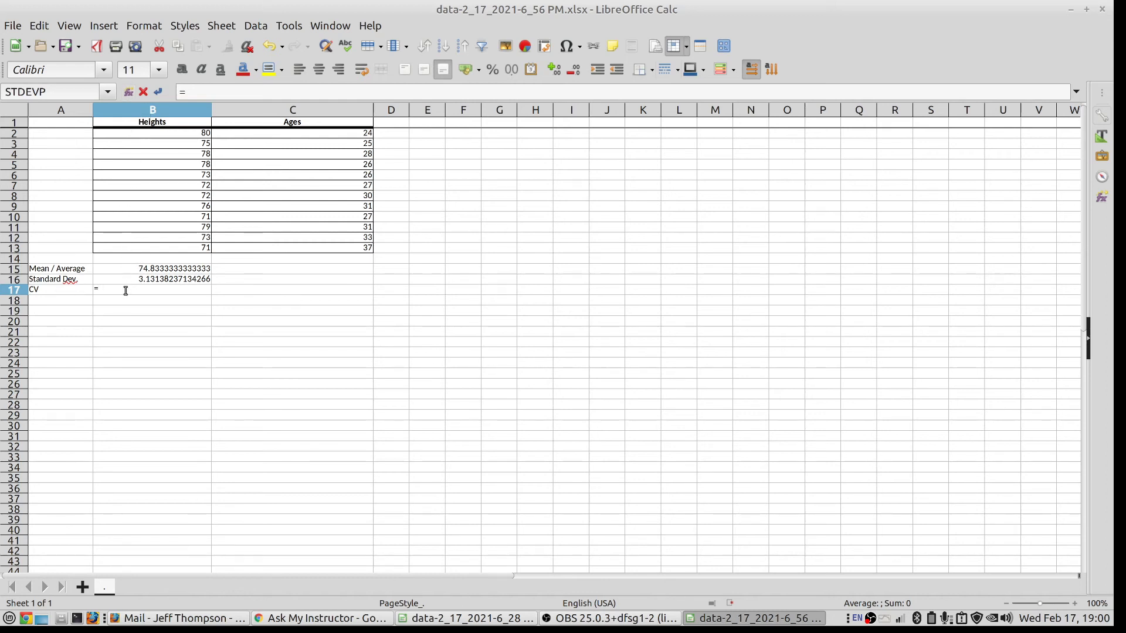
{"action": "type", "text": "B16/B"}
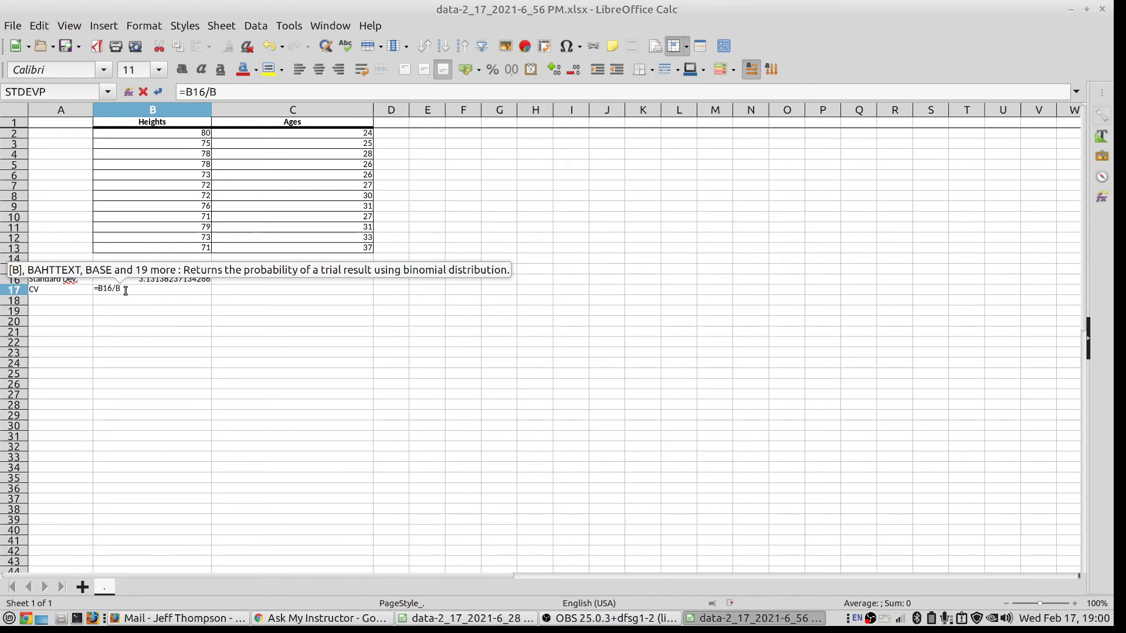
{"action": "type", "text": "15"}
{"action": "key", "text": "Tab"}
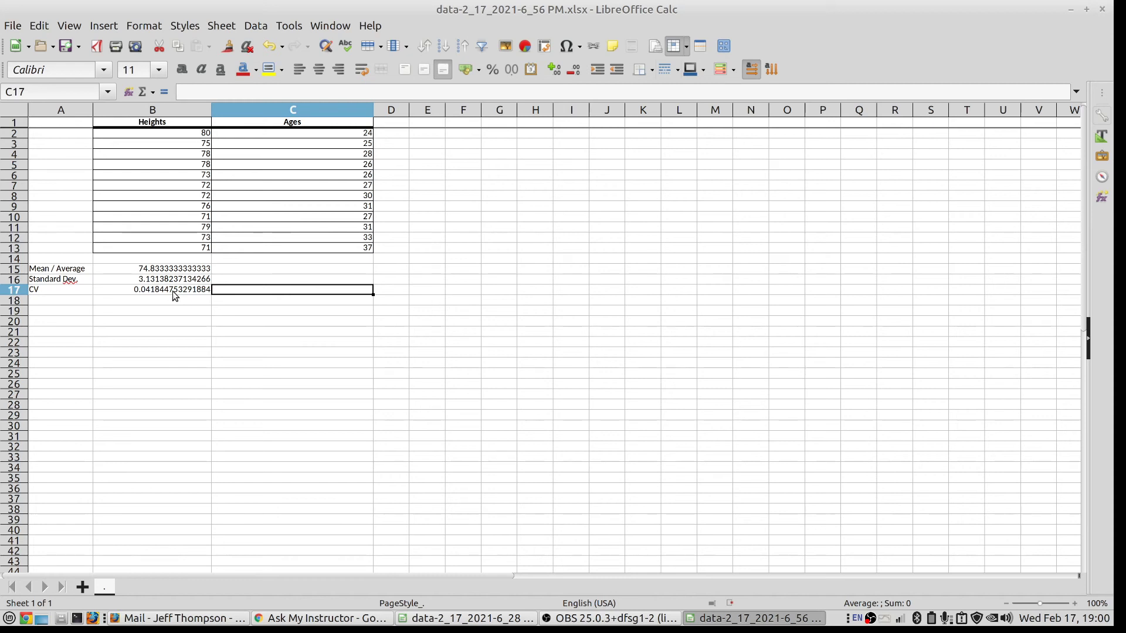
Fill the mean, standard deviation and CV formulas from B15, B16 and B17 across into the Ages column, cells C15 to C17.
{"action": "left_click", "coordinate": [204, 273]}
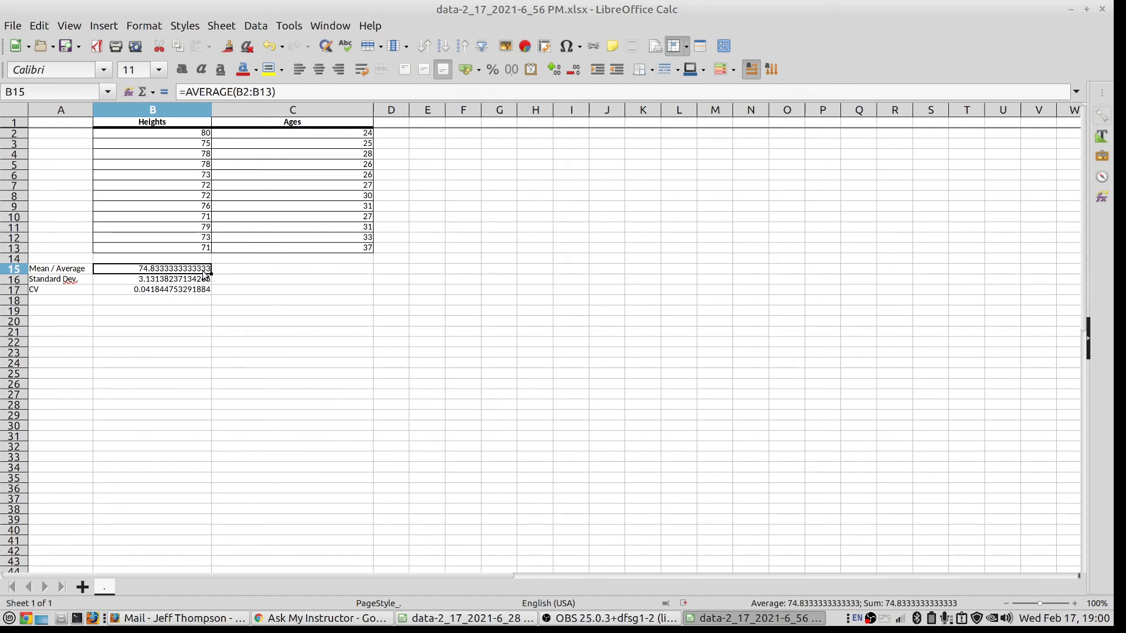
{"action": "left_click_drag", "start_coordinate": [211, 273], "coordinate": [310, 265]}
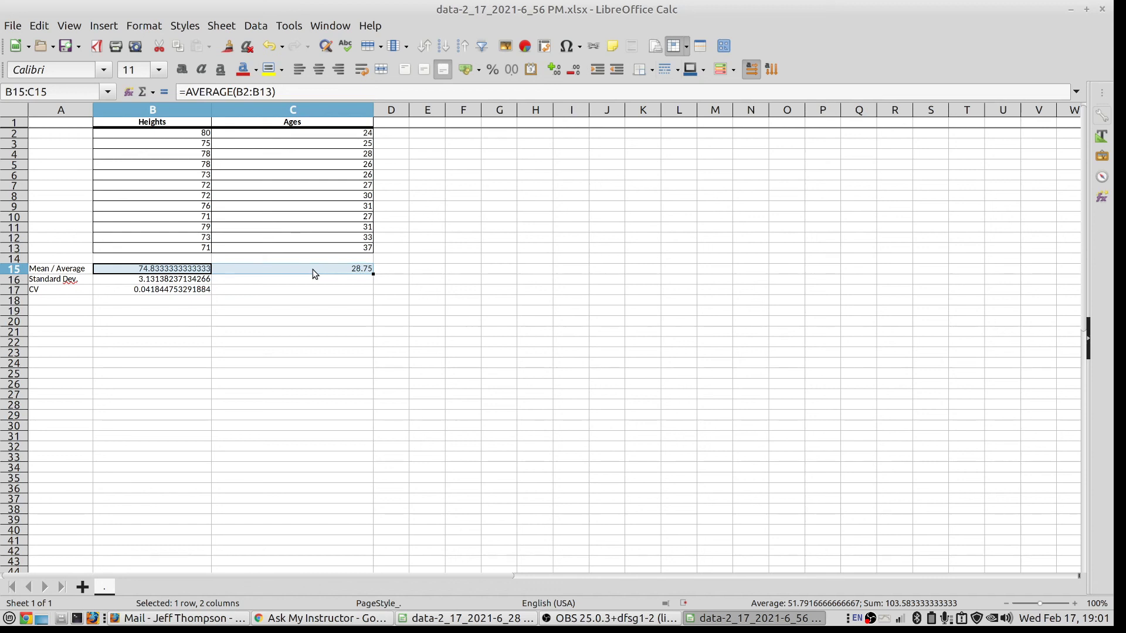
{"action": "left_click", "coordinate": [179, 282]}
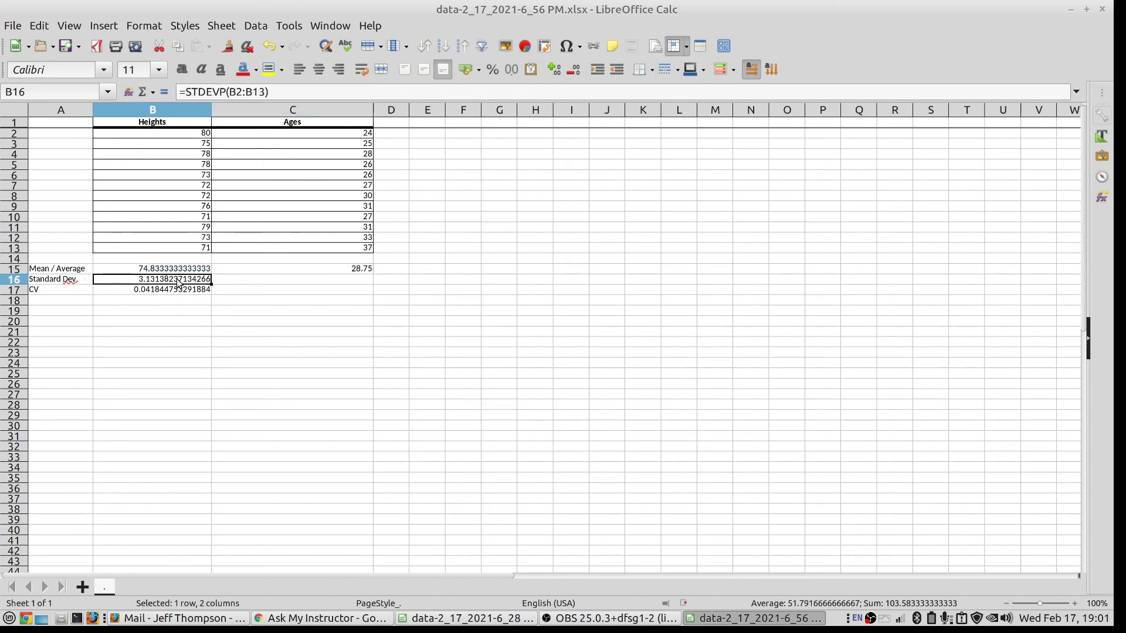
{"action": "left_click_drag", "start_coordinate": [212, 284], "coordinate": [302, 282]}
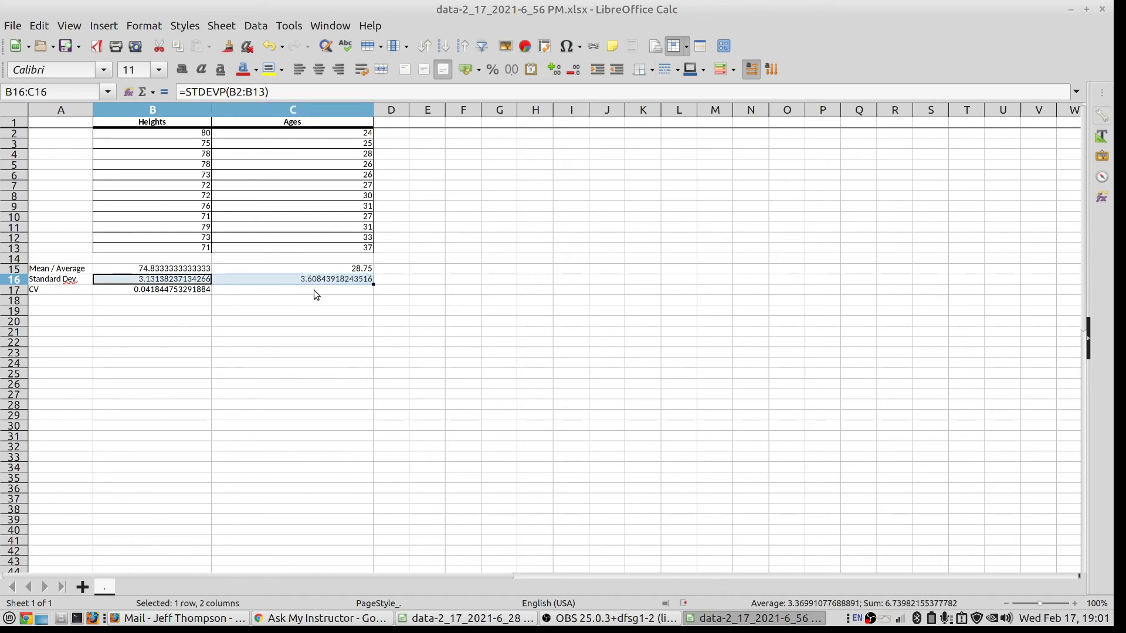
{"action": "left_click", "coordinate": [201, 290]}
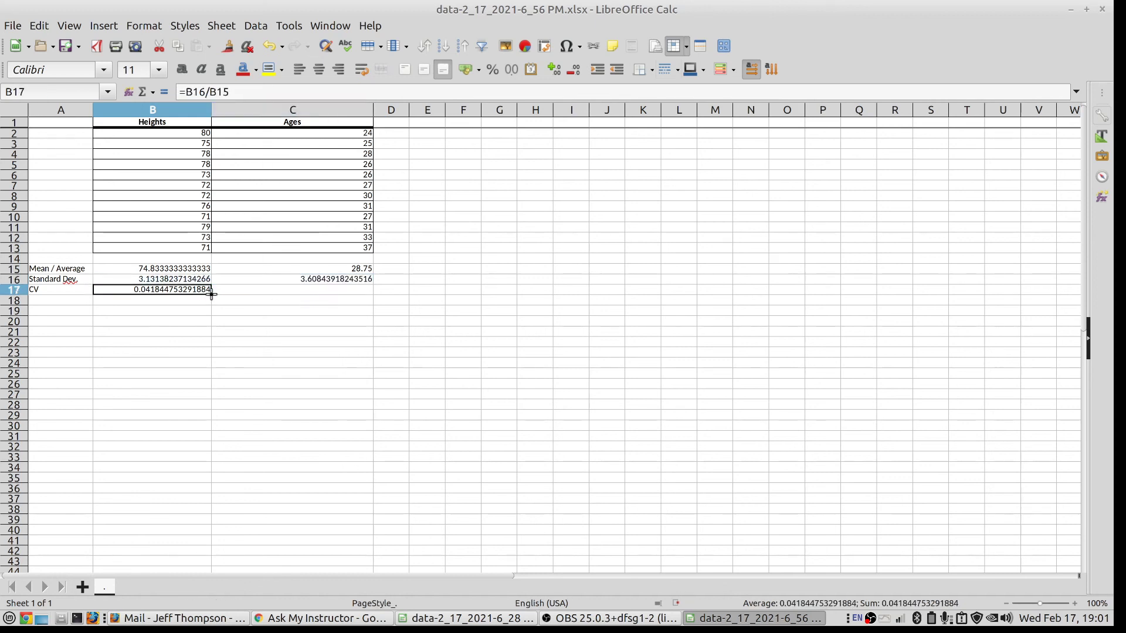
{"action": "left_click_drag", "start_coordinate": [212, 294], "coordinate": [306, 292]}
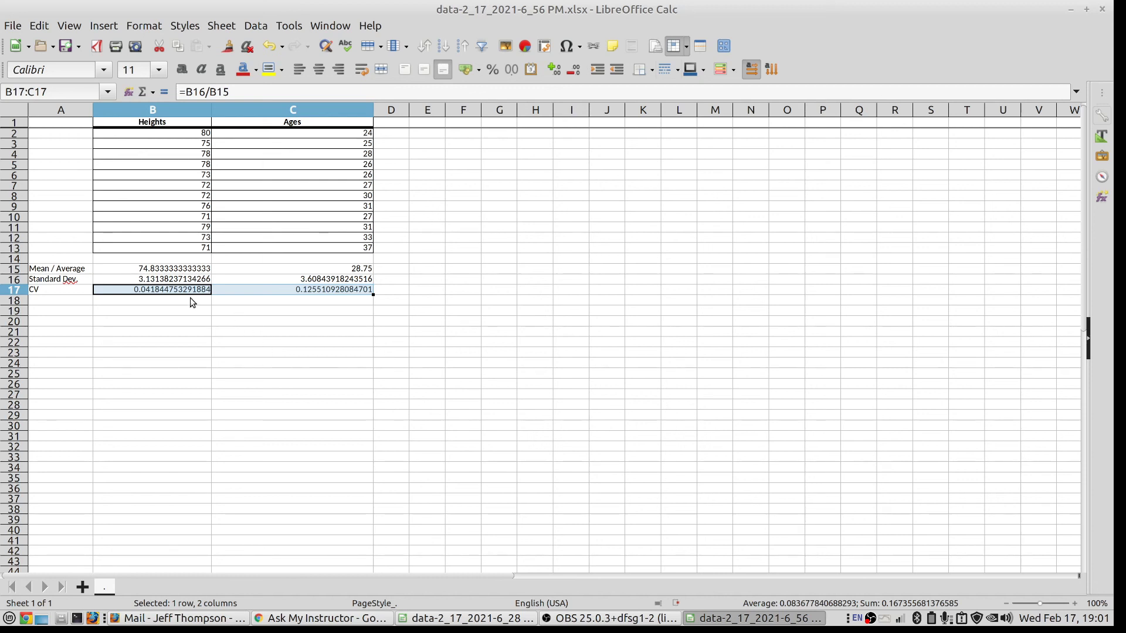
{"action": "left_click", "coordinate": [212, 290]}
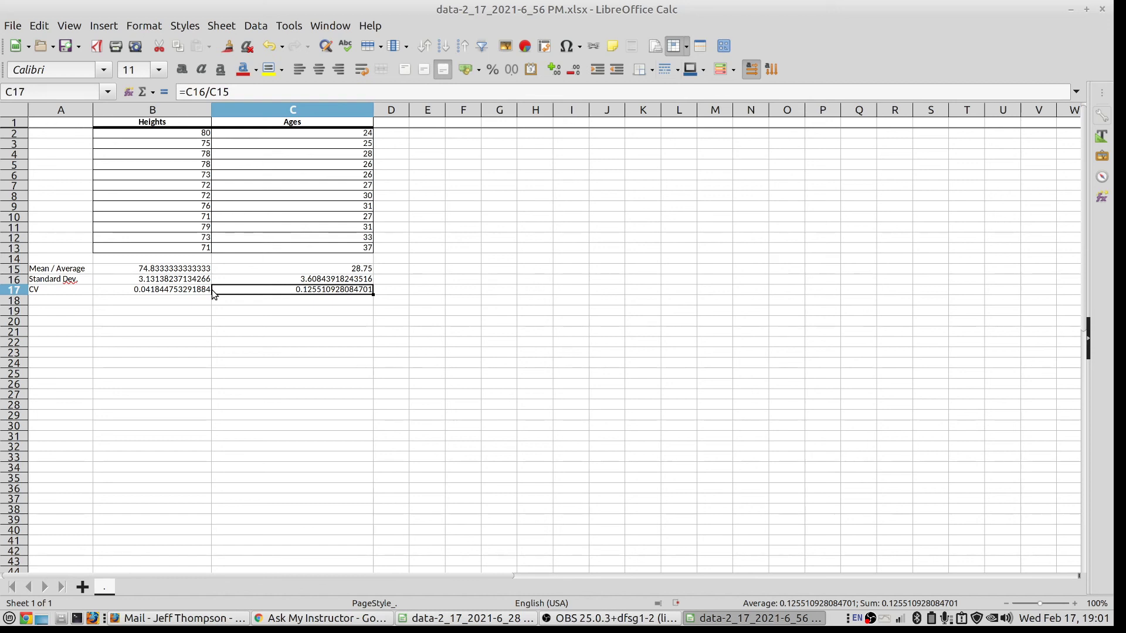
{"action": "left_click", "coordinate": [587, 618]}
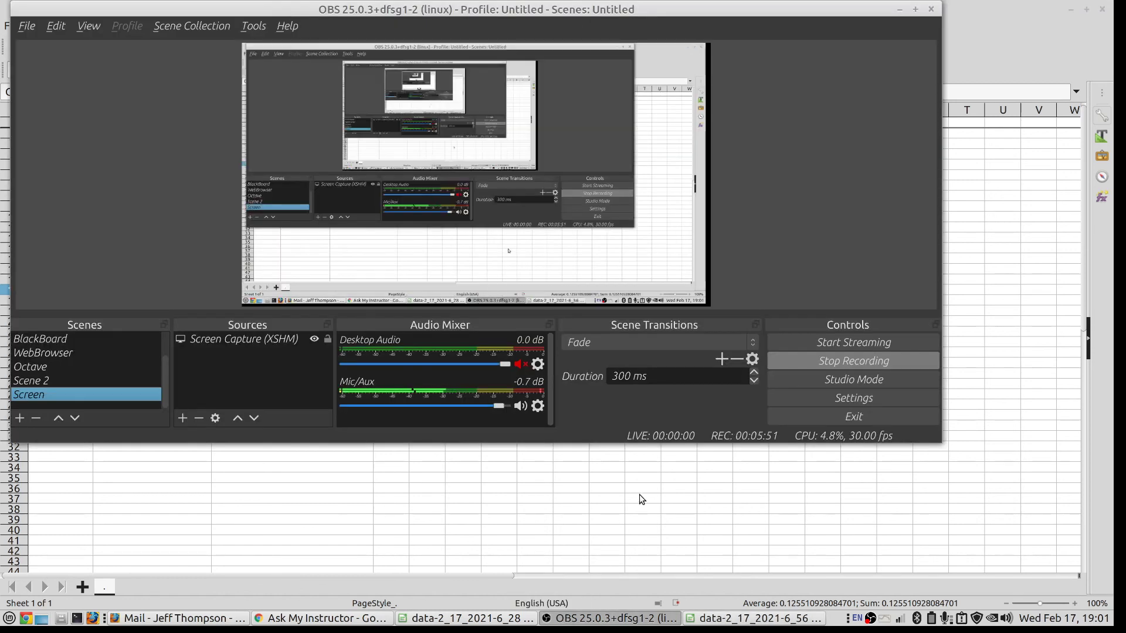